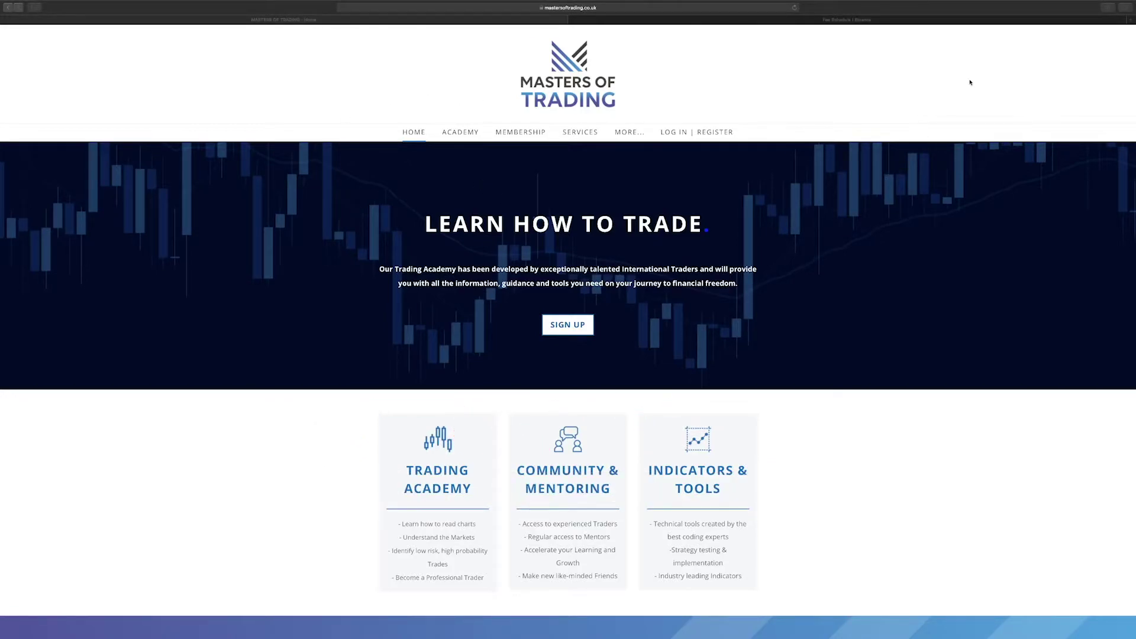
# Open the Satoshi Calculator page from the Masters of Trading site's calculators.
pyautogui.moveTo(417, 135)
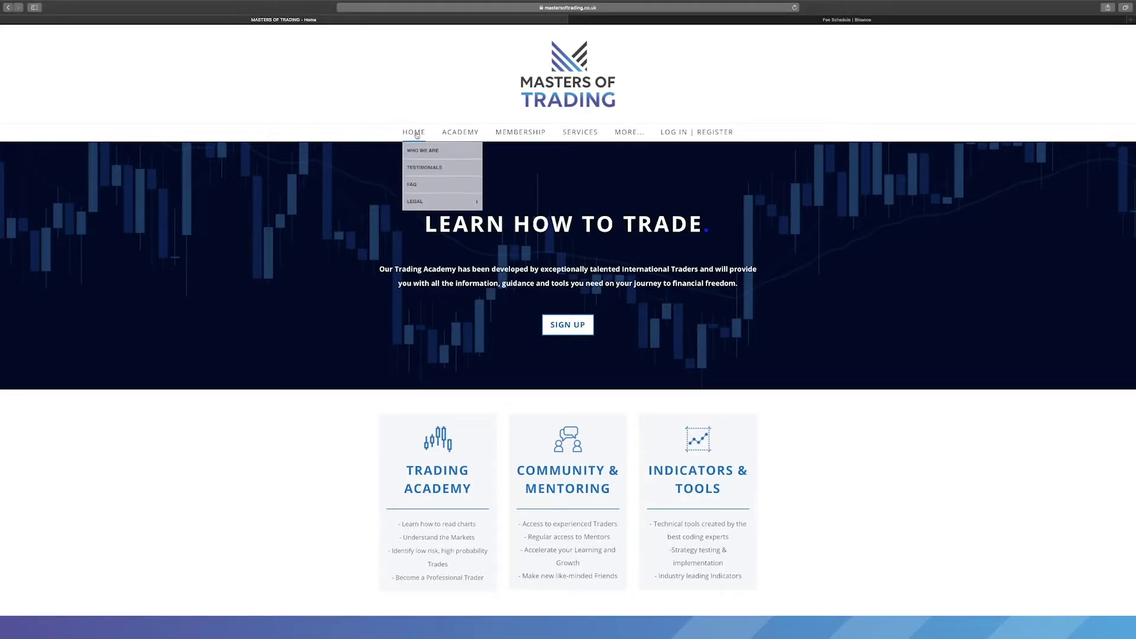
pyautogui.moveTo(630, 136)
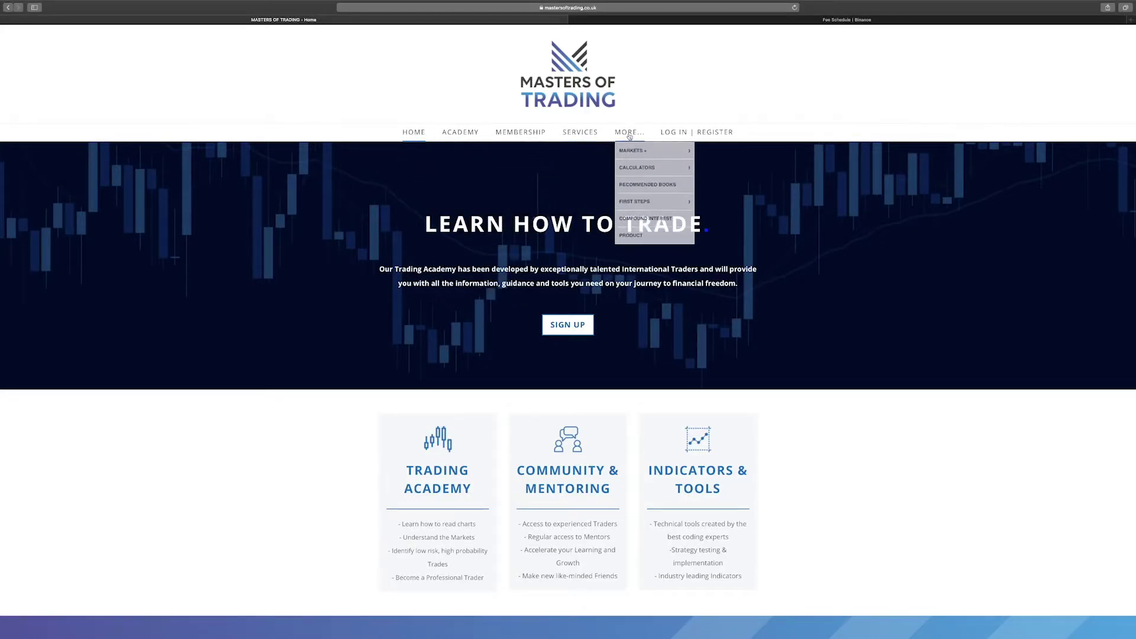
pyautogui.moveTo(651, 168)
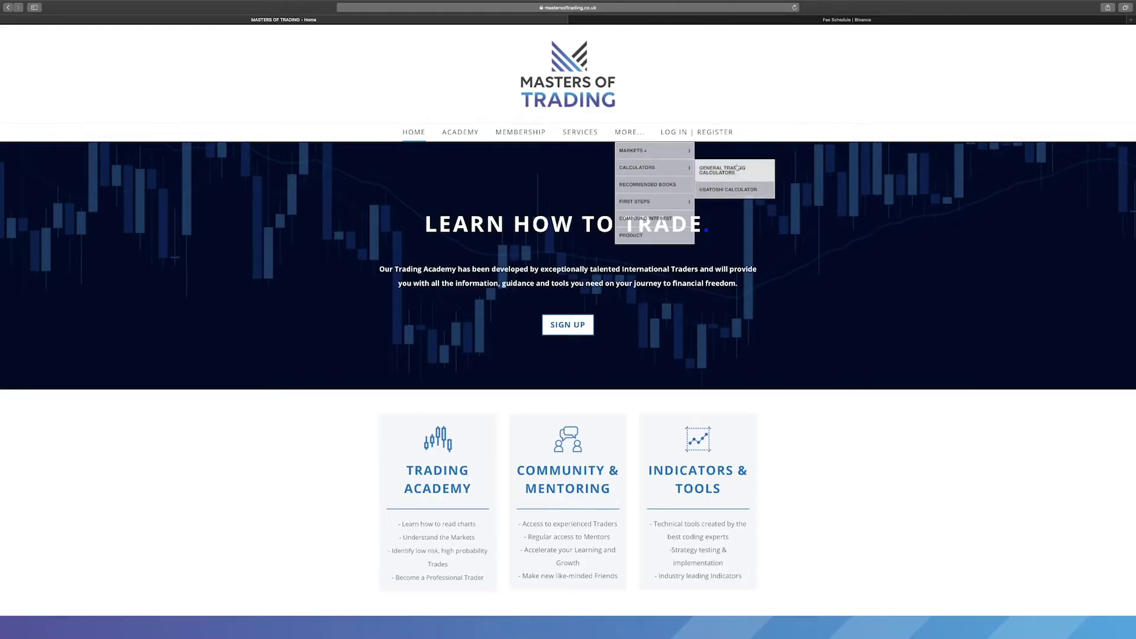
pyautogui.click(751, 189)
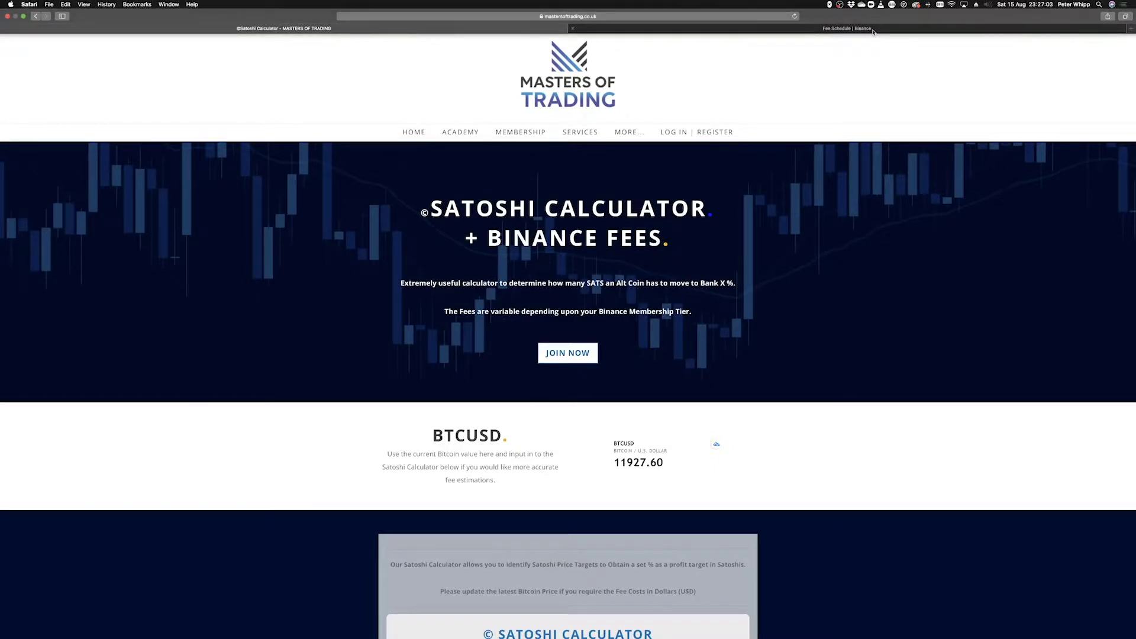
# Examine Binance's trading fee schedule by VIP level and return to the Satoshi Calculator page.
pyautogui.click(873, 30)
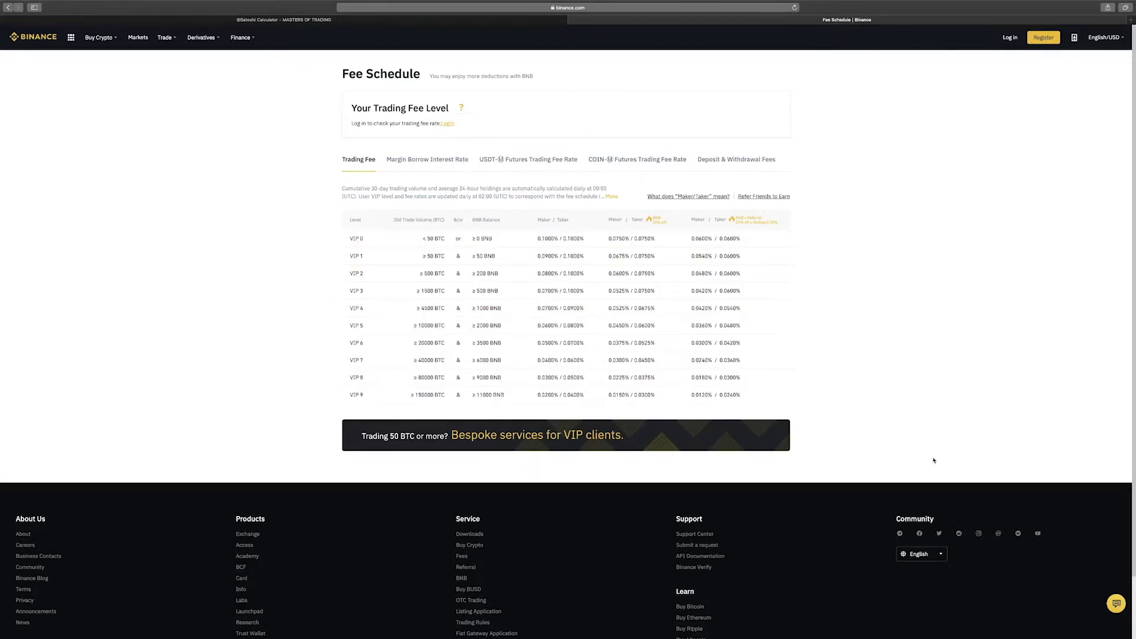
pyautogui.click(319, 20)
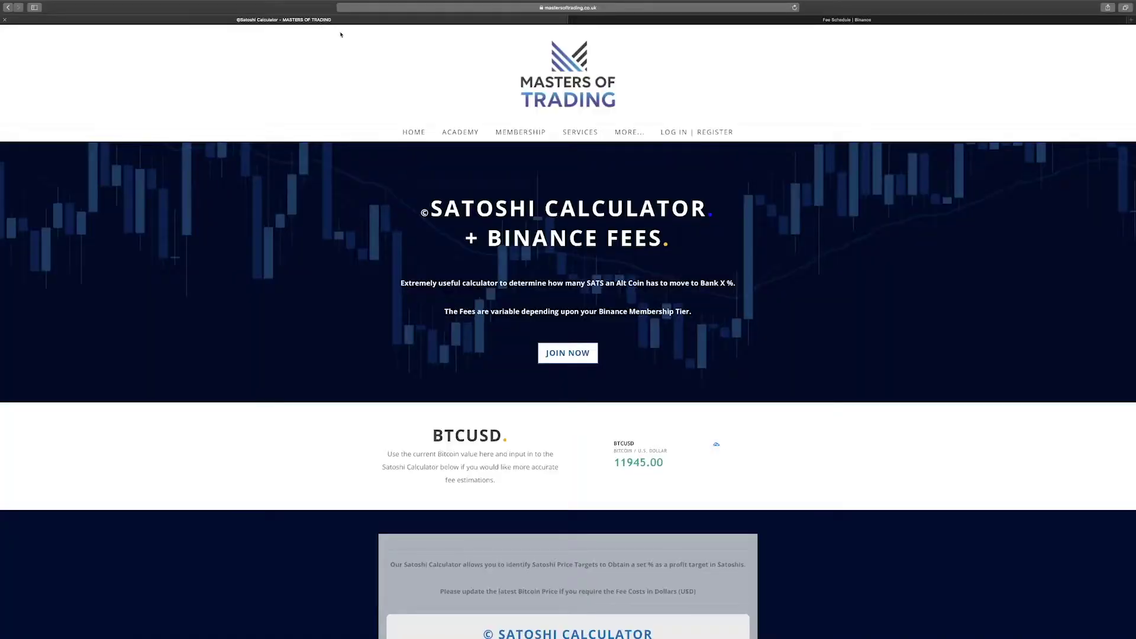
pyautogui.moveTo(460, 132)
pyautogui.moveTo(475, 259)
# Set the calculator's Bitcoin Current Value (USD) to 12000.00.
pyautogui.scroll(-3, 849, 448)
pyautogui.scroll(-4, 849, 448)
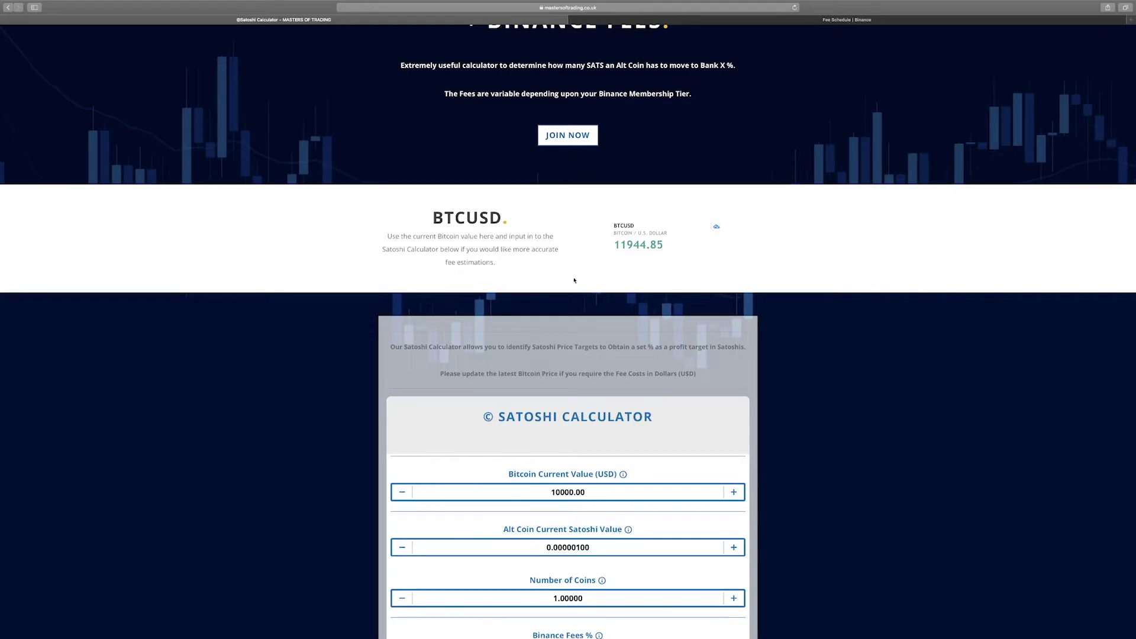
pyautogui.scroll(-2, 822, 395)
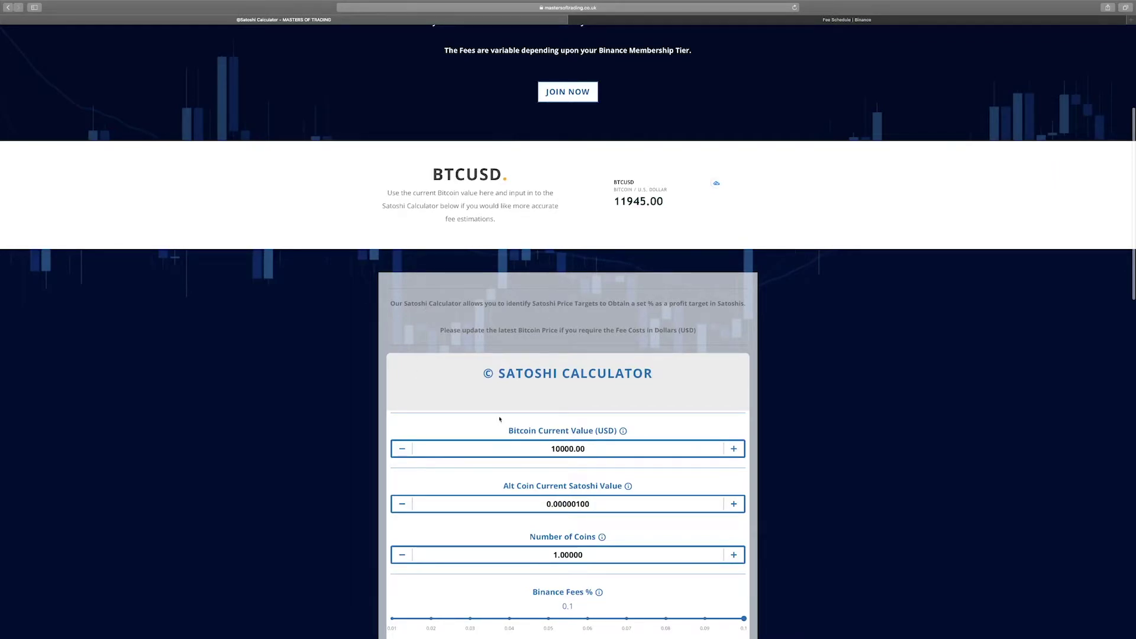
pyautogui.scroll(-5, 618, 348)
pyautogui.scroll(1, 618, 216)
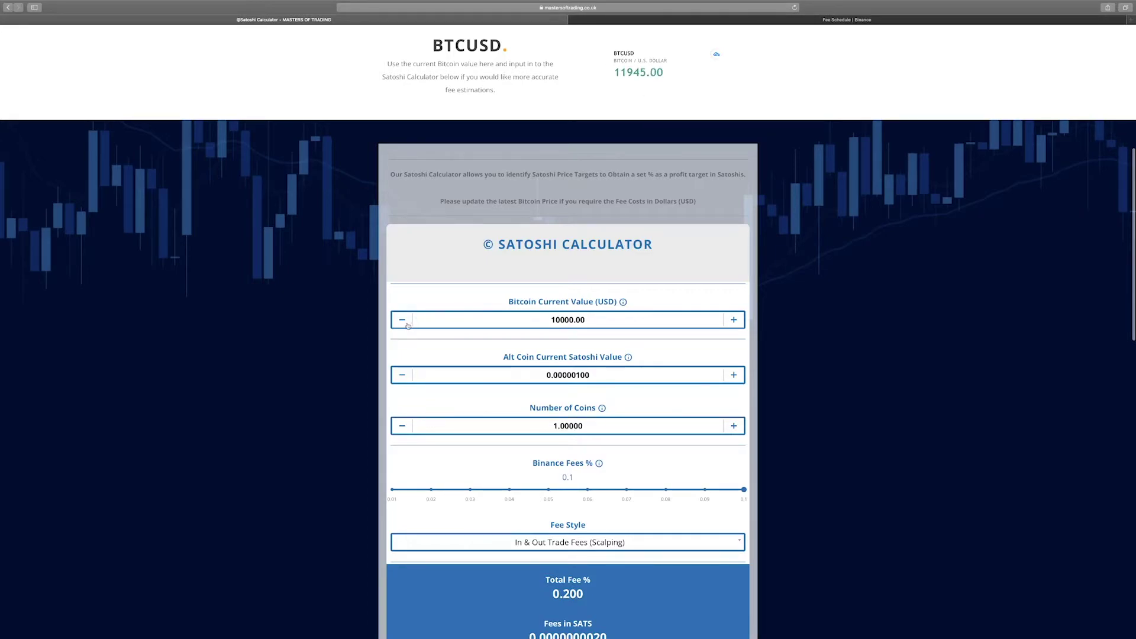
pyautogui.tripleClick(734, 322)
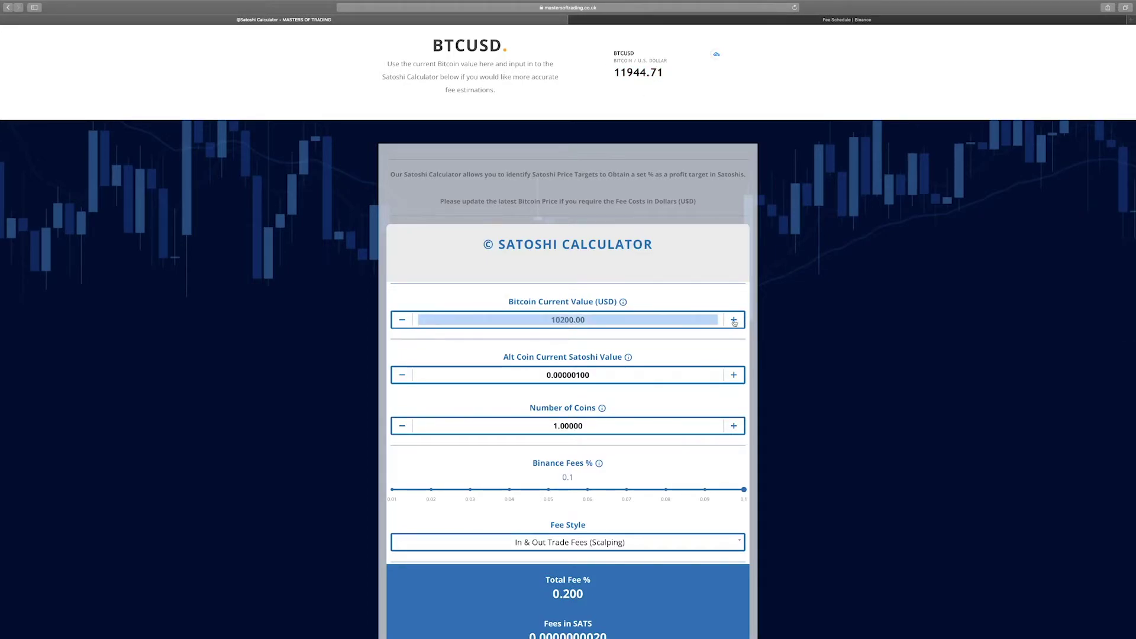
pyautogui.tripleClick(734, 322)
pyautogui.doubleClick(734, 322)
pyautogui.click(733, 322)
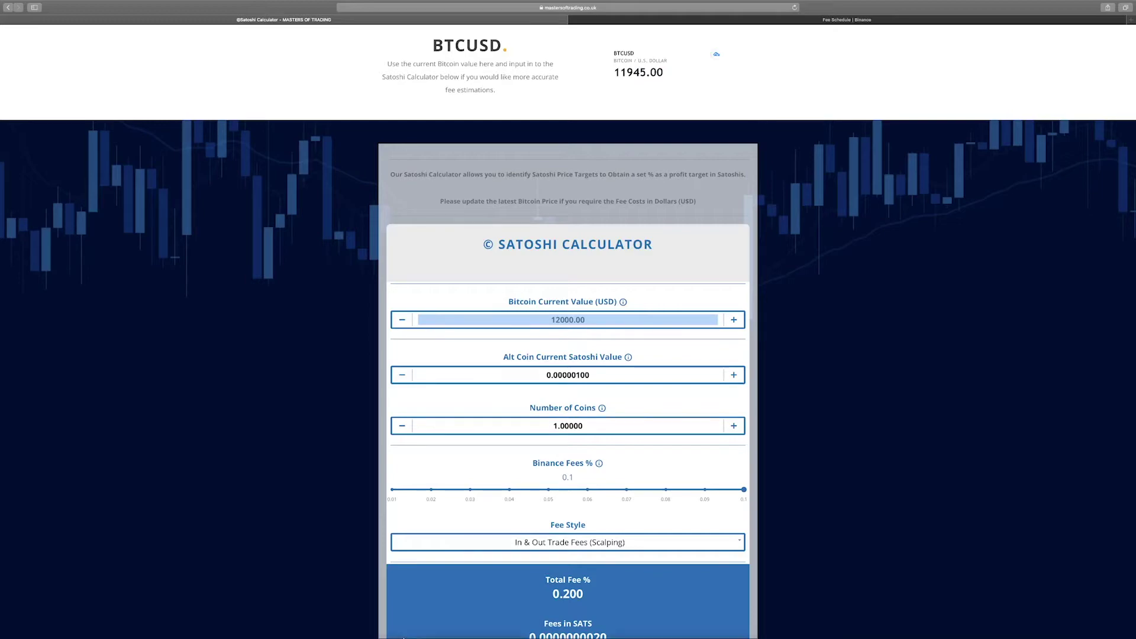
# Switch to Brave and examine the latest candles and current price on the ChainLink / Bitcoin 4h chart.
pyautogui.moveTo(367, 636)
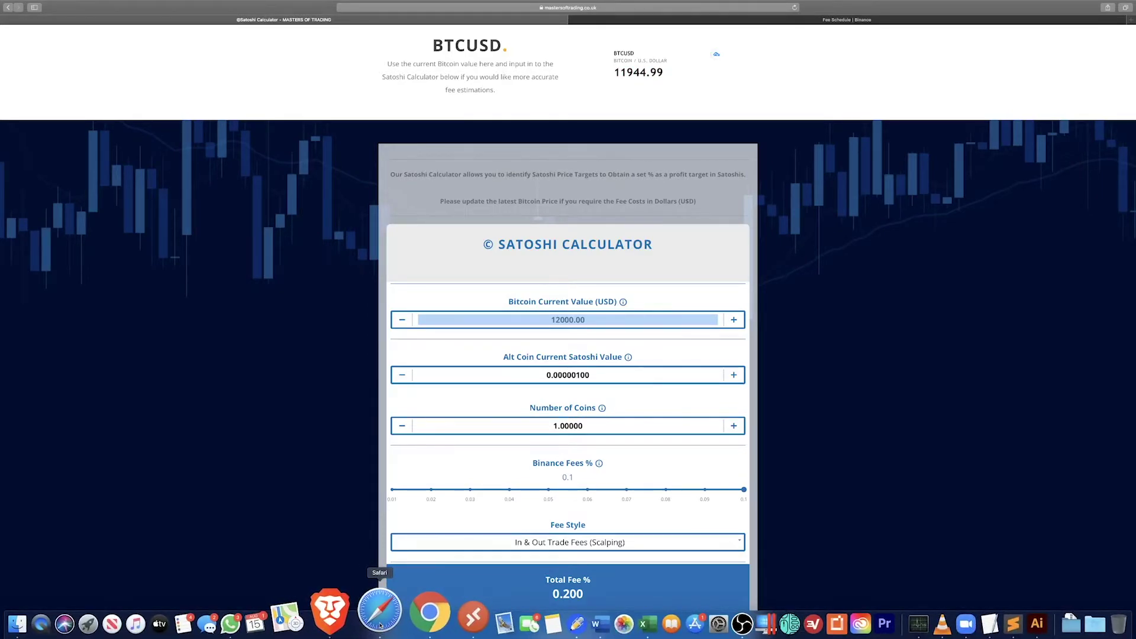
pyautogui.click(343, 621)
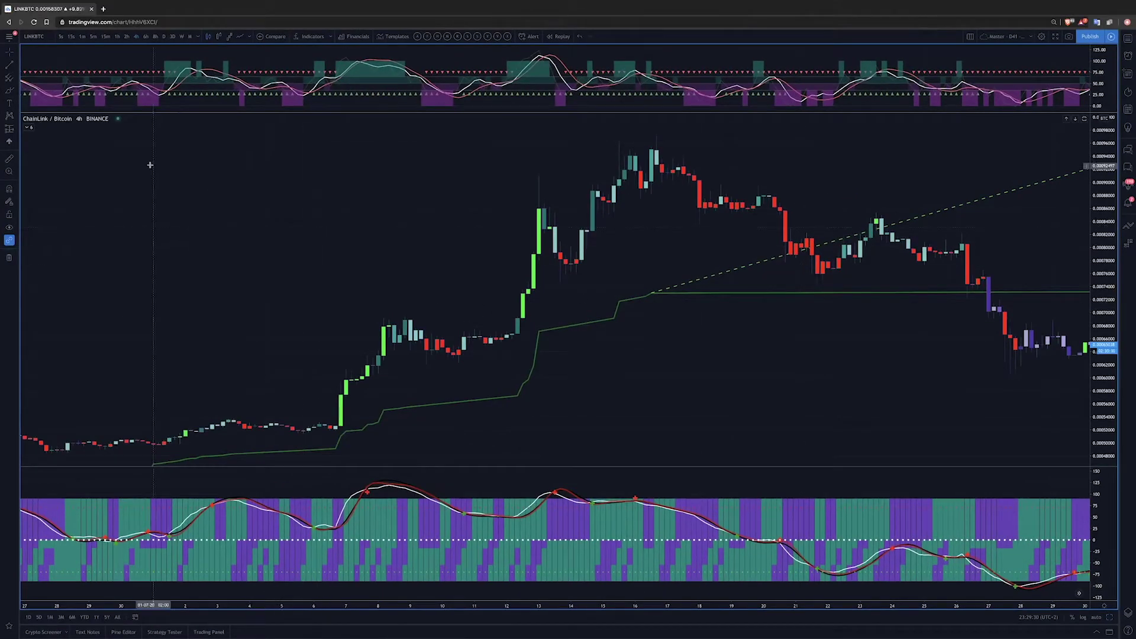
pyautogui.moveTo(761, 372); pyautogui.dragTo(611, 375)
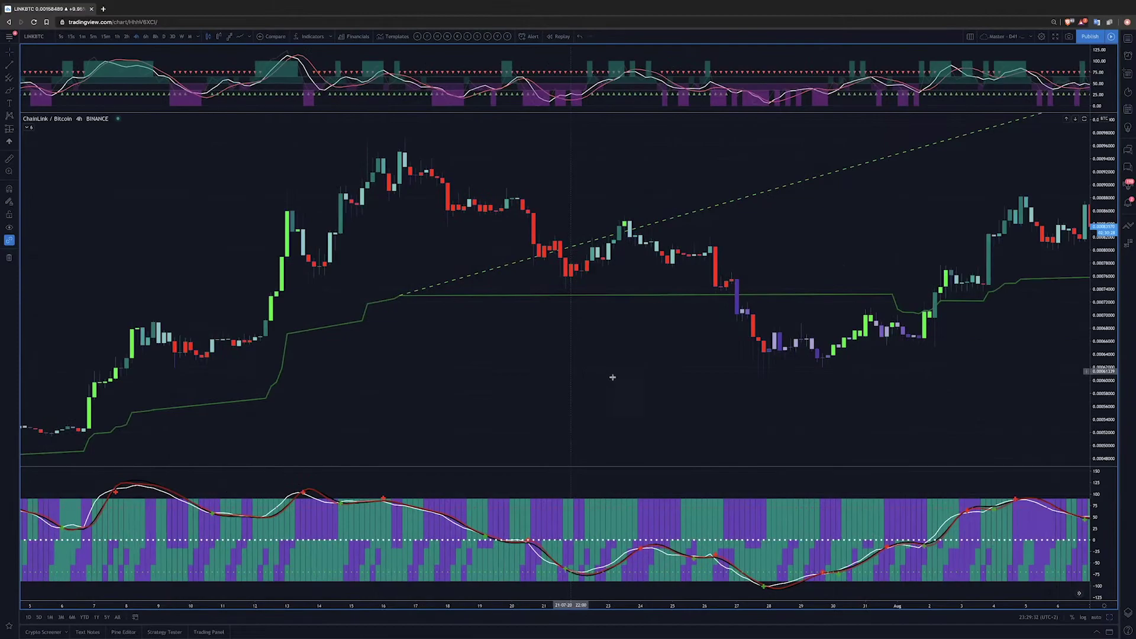
pyautogui.moveTo(942, 361); pyautogui.dragTo(87, 398)
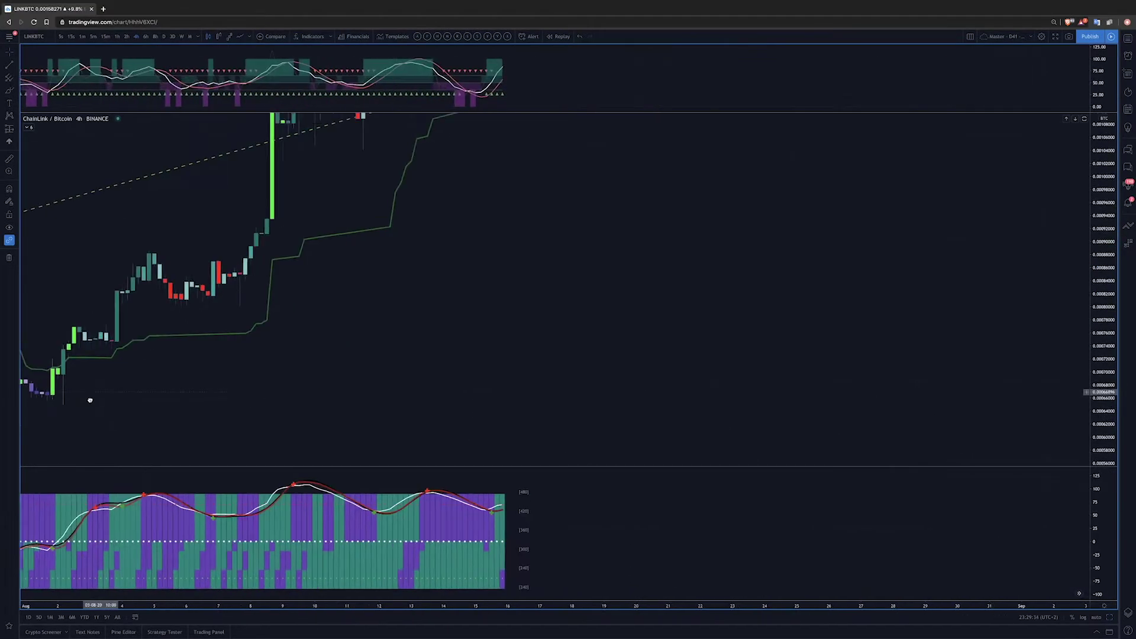
pyautogui.moveTo(568, 260); pyautogui.dragTo(576, 445)
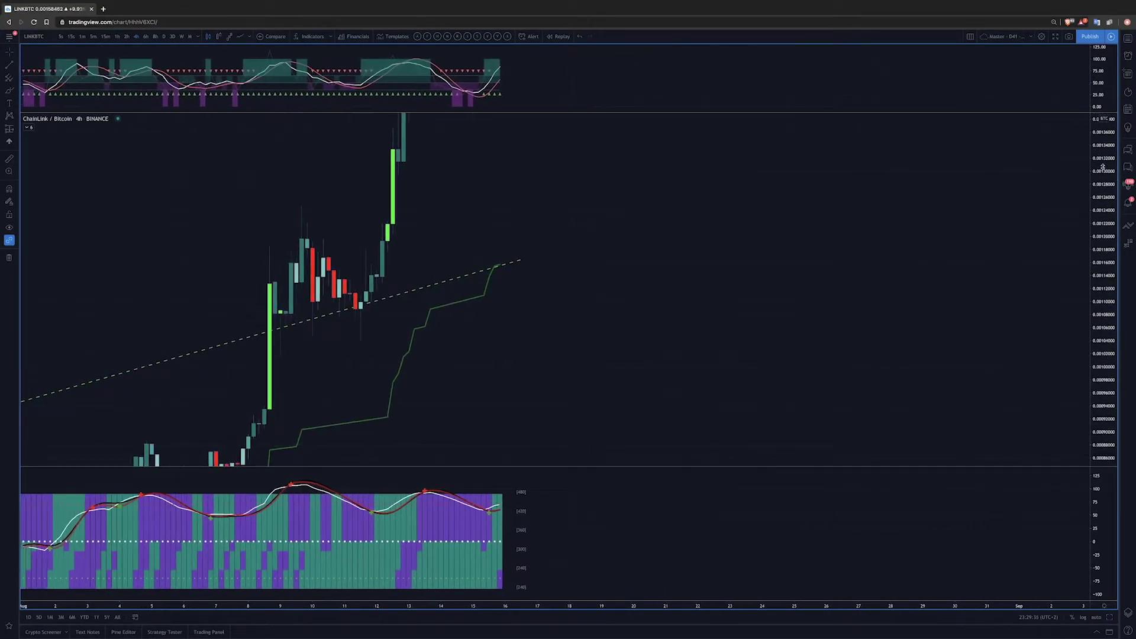
pyautogui.moveTo(1099, 169); pyautogui.dragTo(1098, 426)
pyautogui.scroll(2, 705, 251)
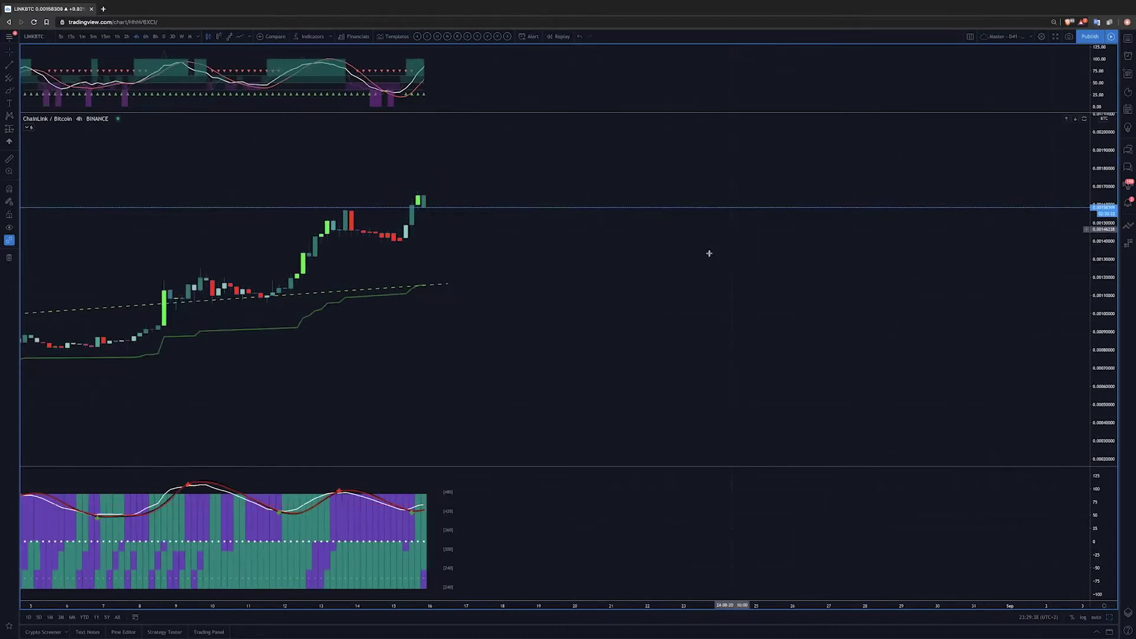
pyautogui.moveTo(695, 328); pyautogui.dragTo(928, 345)
pyautogui.scroll(2, 1002, 380)
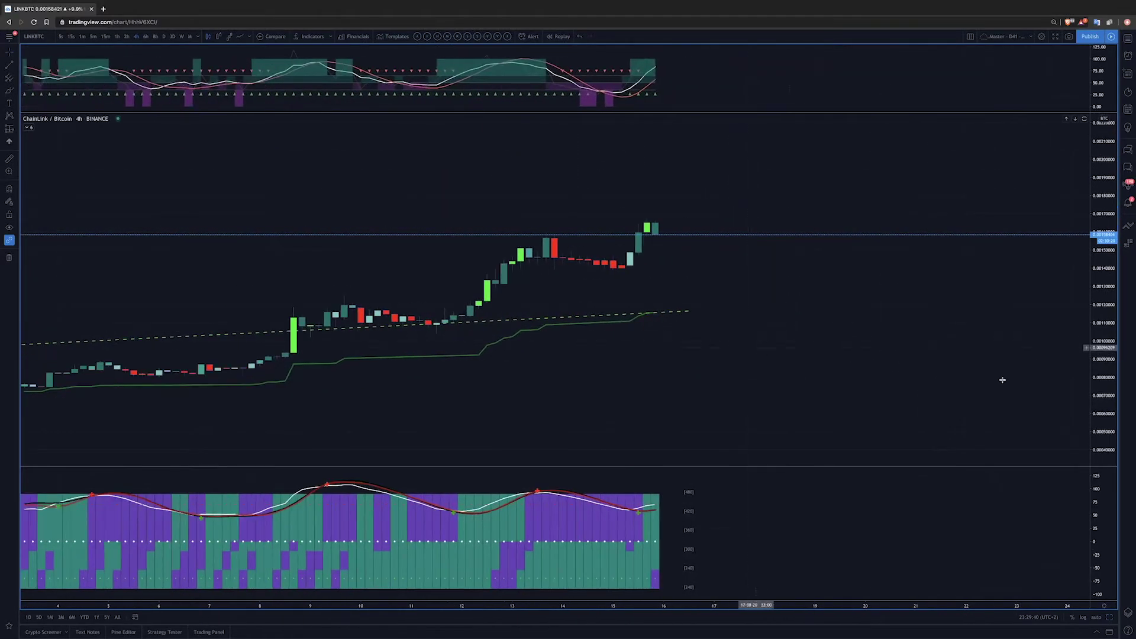
pyautogui.moveTo(1108, 380); pyautogui.dragTo(1108, 319)
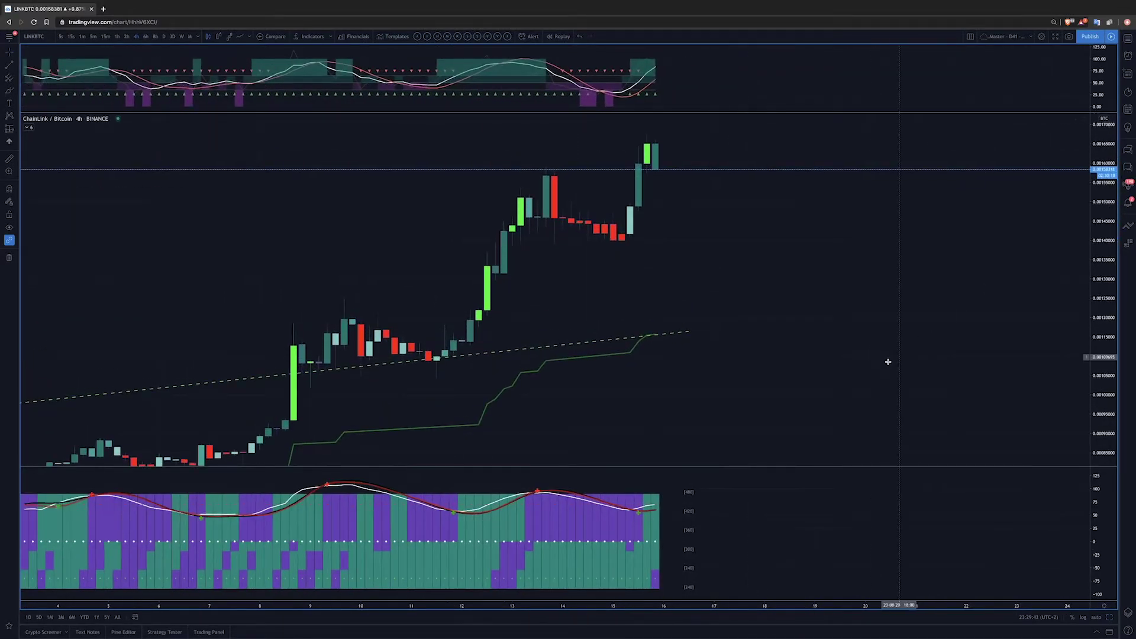
pyautogui.moveTo(889, 360); pyautogui.dragTo(1066, 374)
pyautogui.scroll(2, 909, 368)
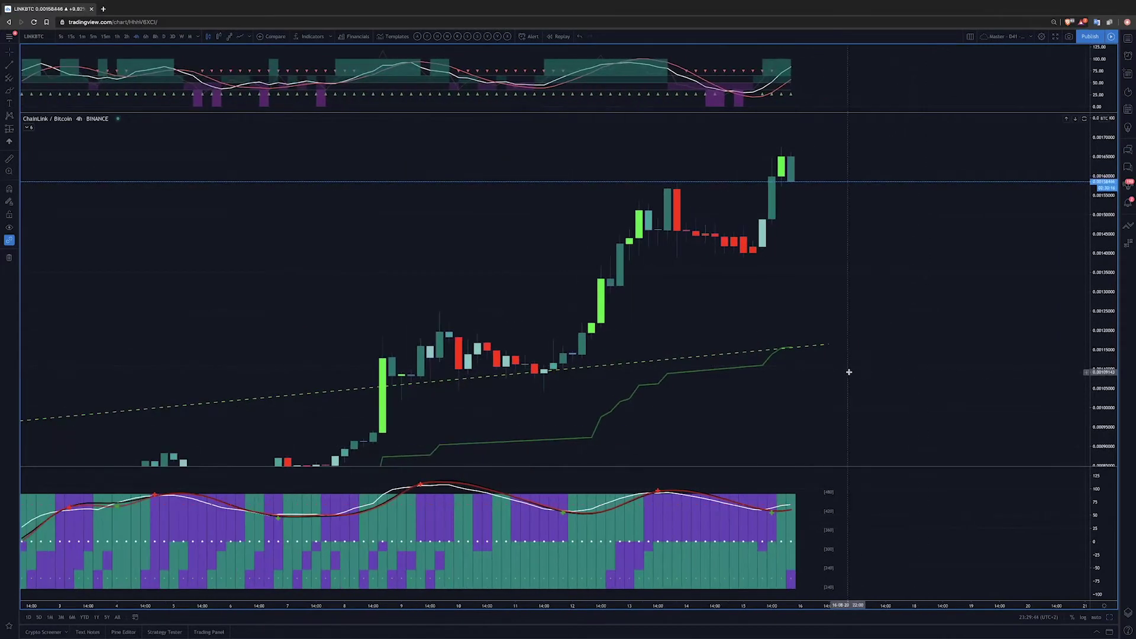
pyautogui.moveTo(852, 355); pyautogui.dragTo(864, 398)
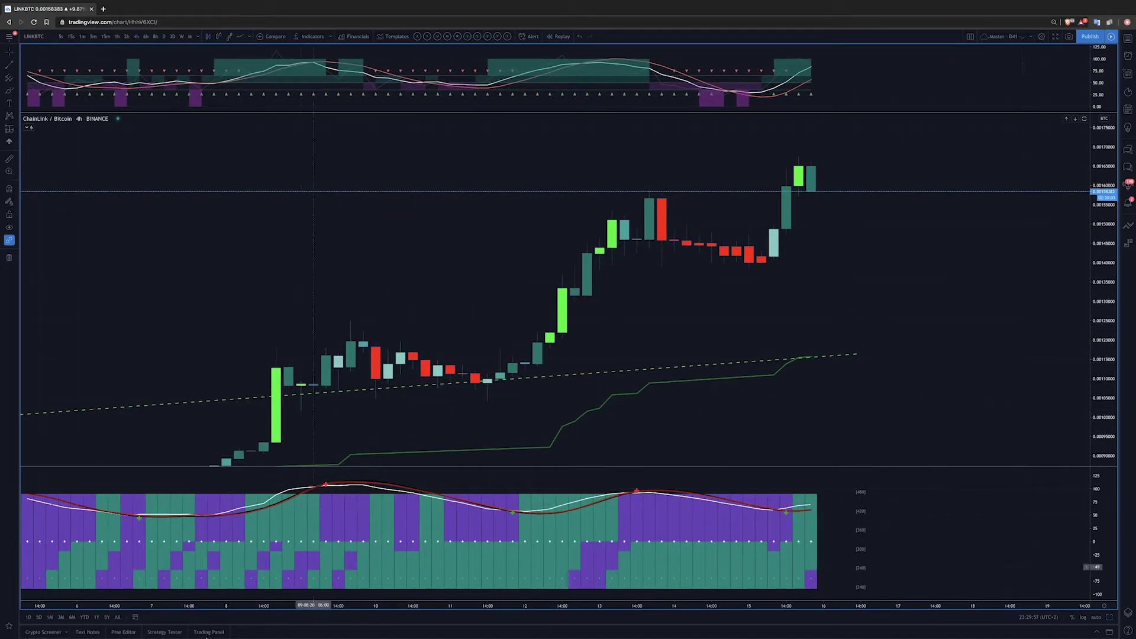
# Switch back to Safari and set the Alt Coin Current Satoshi Value to 0.00158220.
pyautogui.moveTo(299, 636)
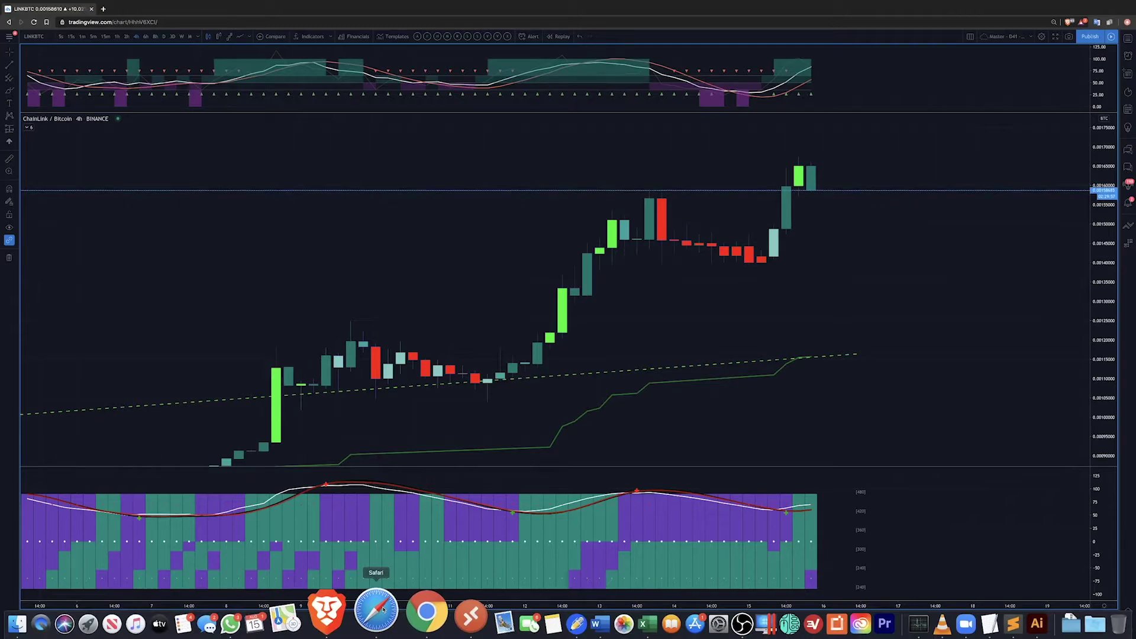
pyautogui.click(383, 610)
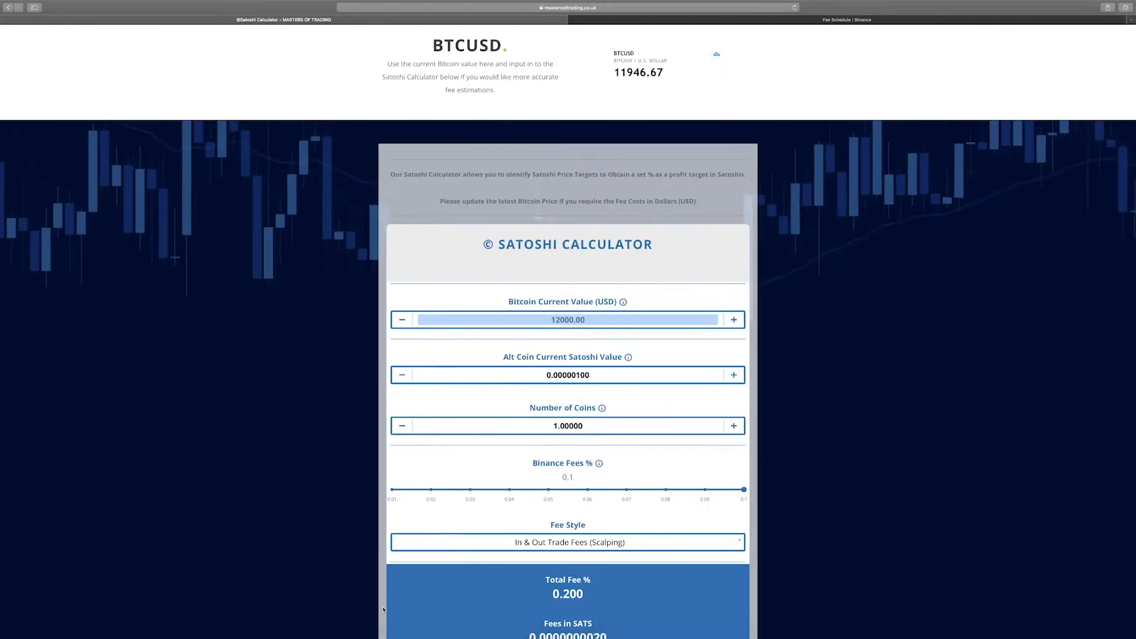
pyautogui.click(564, 374)
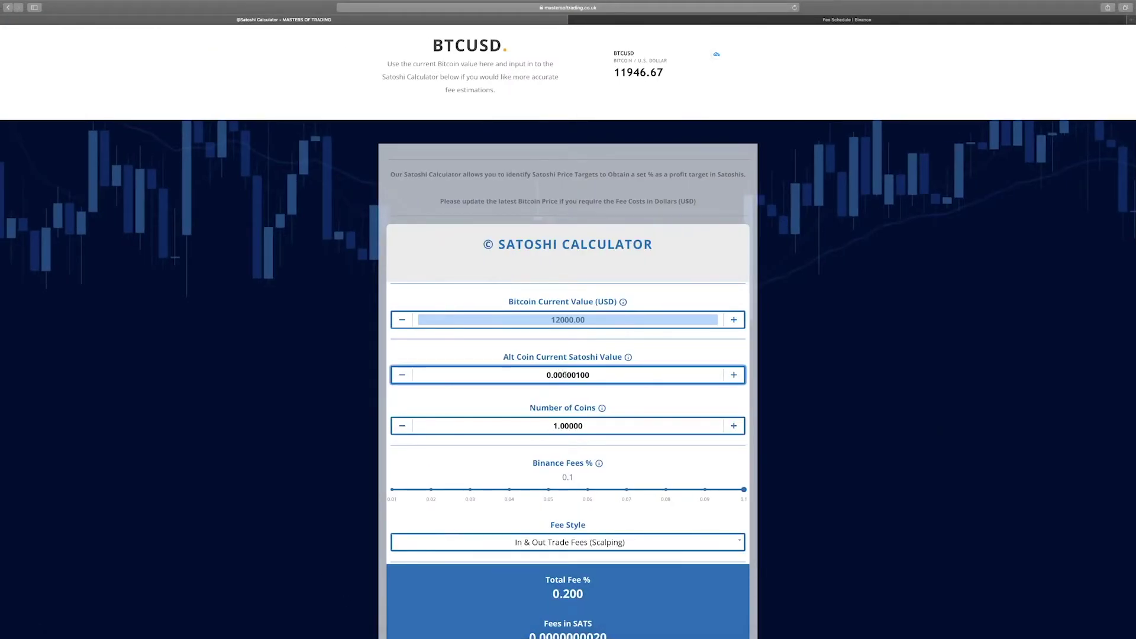
pyautogui.moveTo(563, 374); pyautogui.dragTo(632, 375)
pyautogui.write('158220')
pyautogui.click(704, 389)
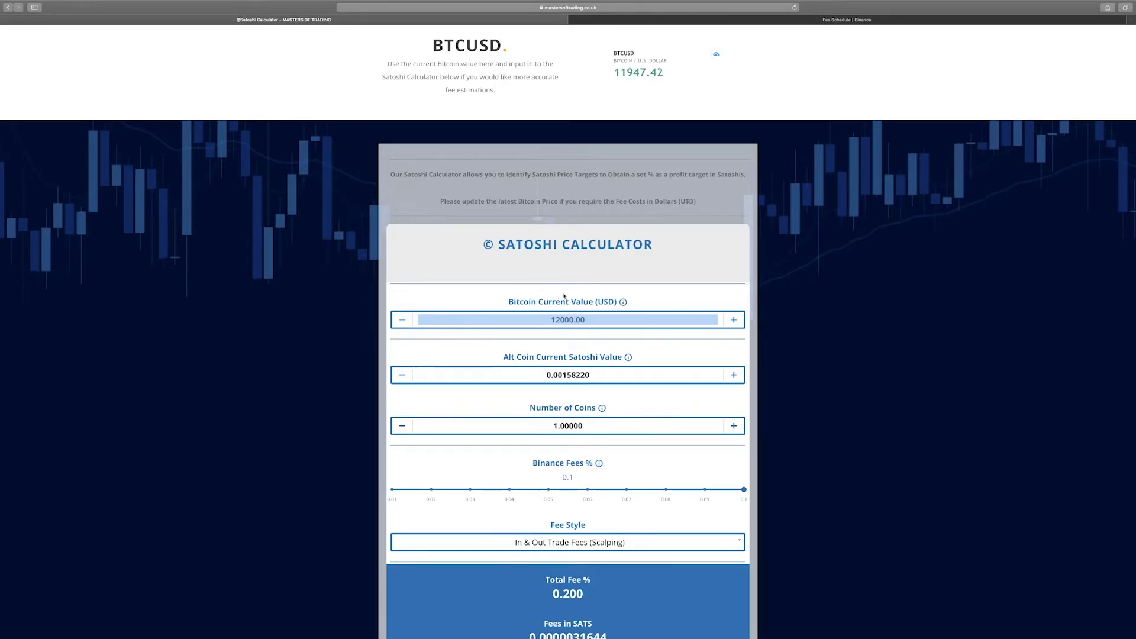
# Look through the remaining calculator fields and check the Fee Style options, keeping In & Out Trade Fees (Scalping).
pyautogui.scroll(-3, 608, 413)
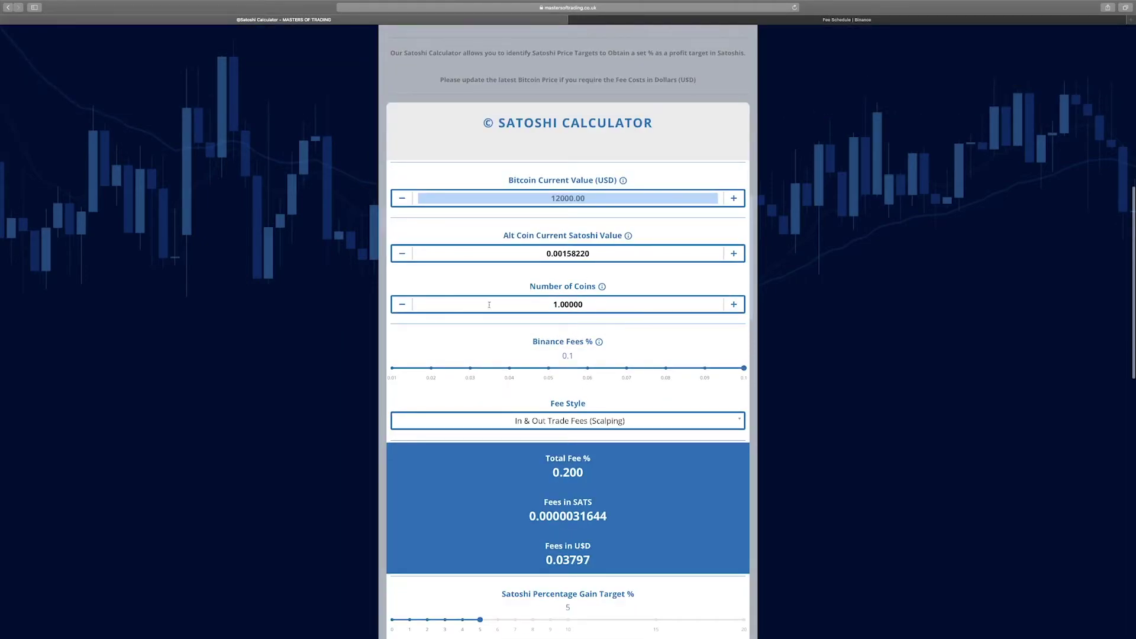
pyautogui.scroll(-2, 627, 430)
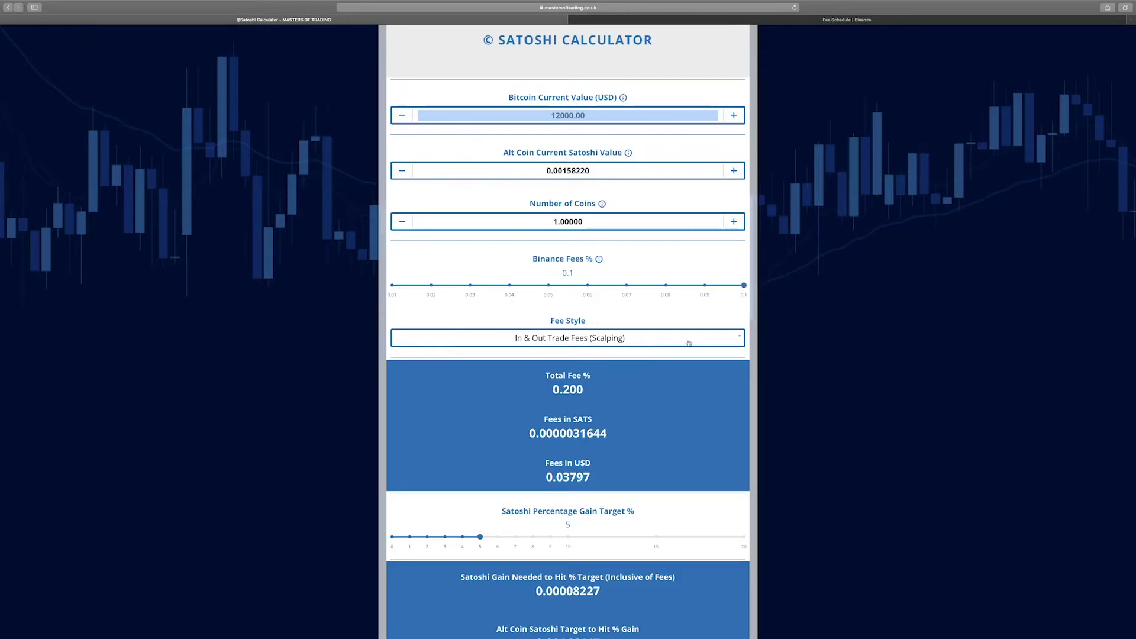
pyautogui.scroll(-3, 881, 479)
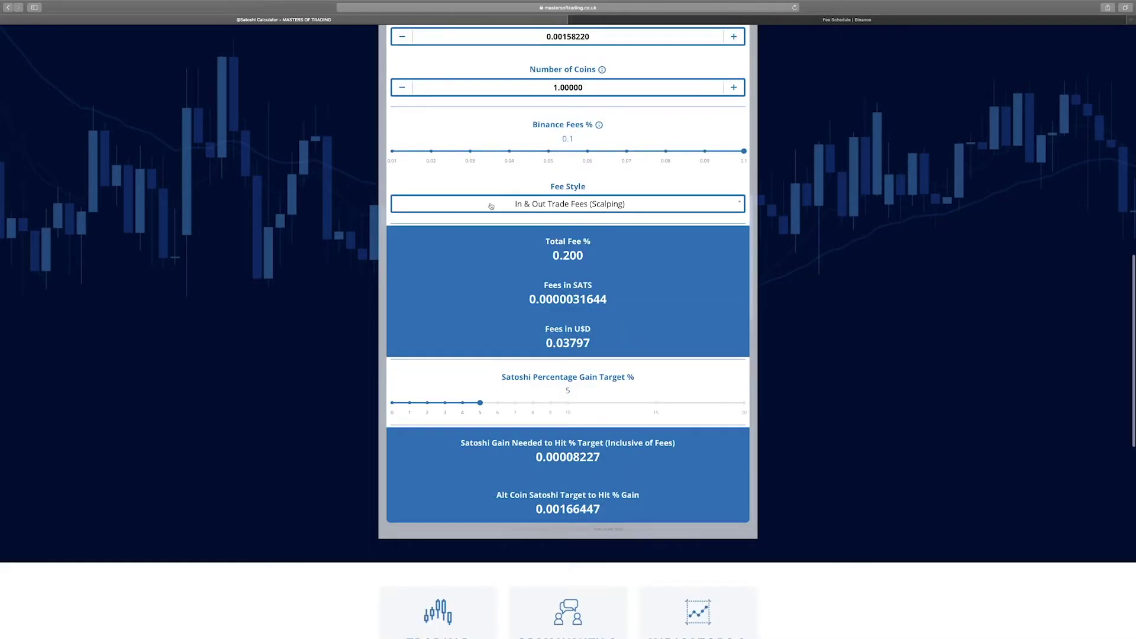
pyautogui.click(617, 206)
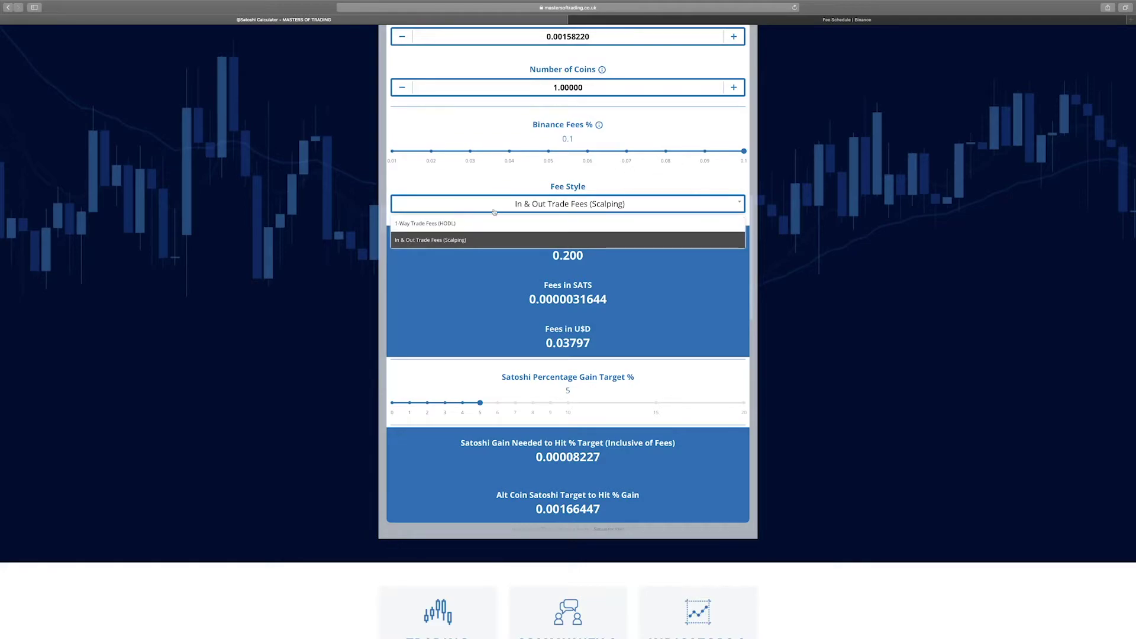
pyautogui.click(639, 205)
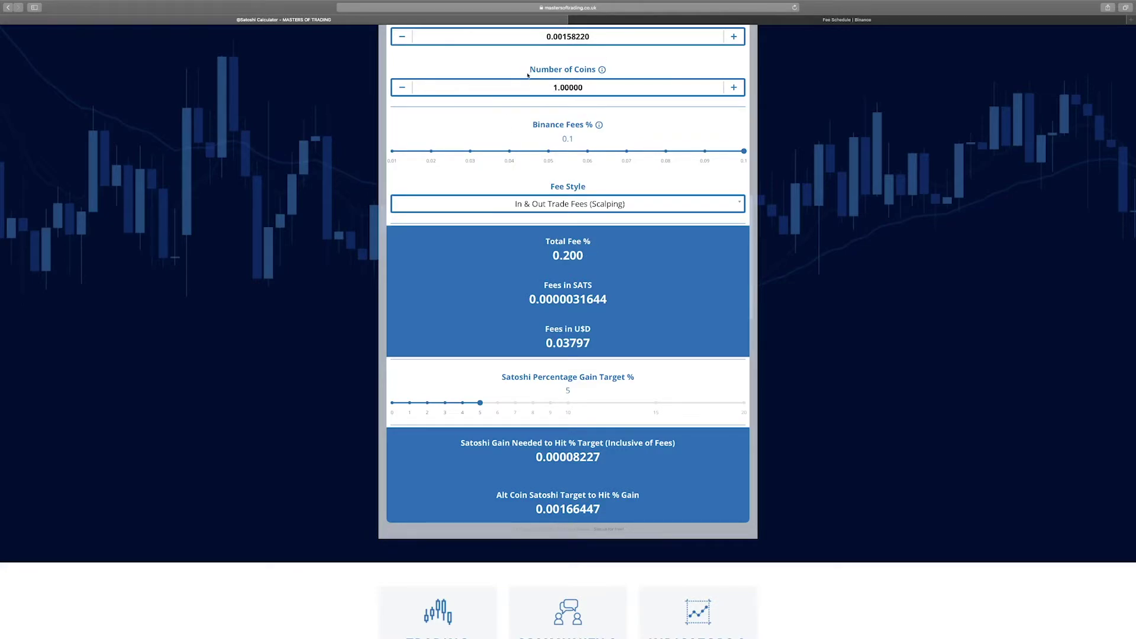
# Examine the calculated Fees in SATS and Fees in USD, highlighting their figures.
pyautogui.scroll(1, 568, 76)
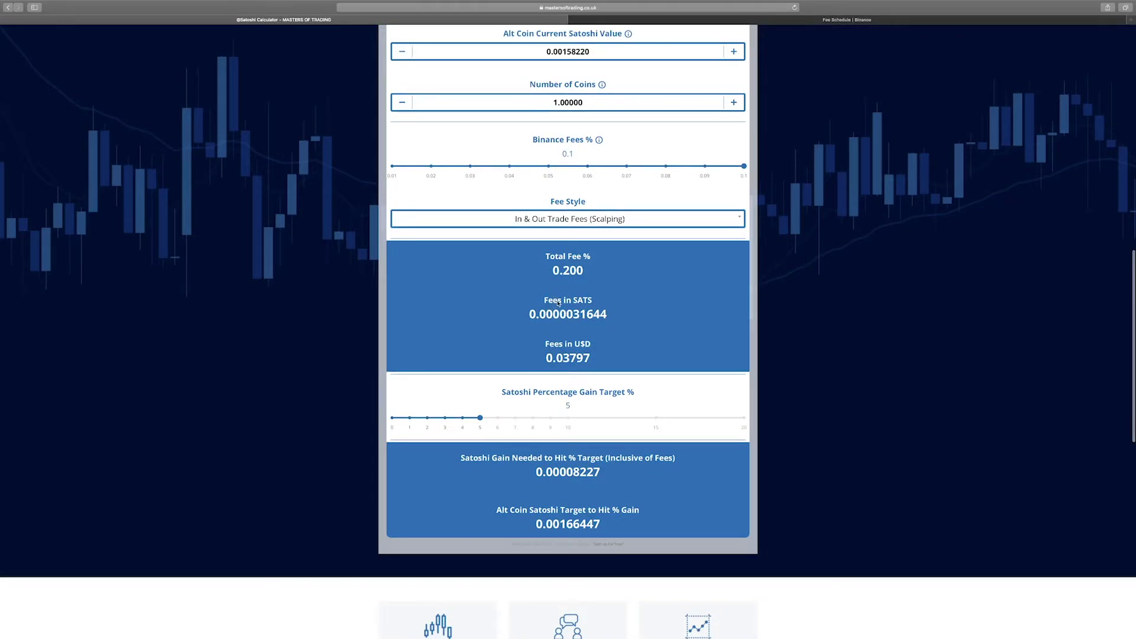
pyautogui.moveTo(573, 314); pyautogui.dragTo(610, 314)
pyautogui.moveTo(563, 358); pyautogui.dragTo(590, 359)
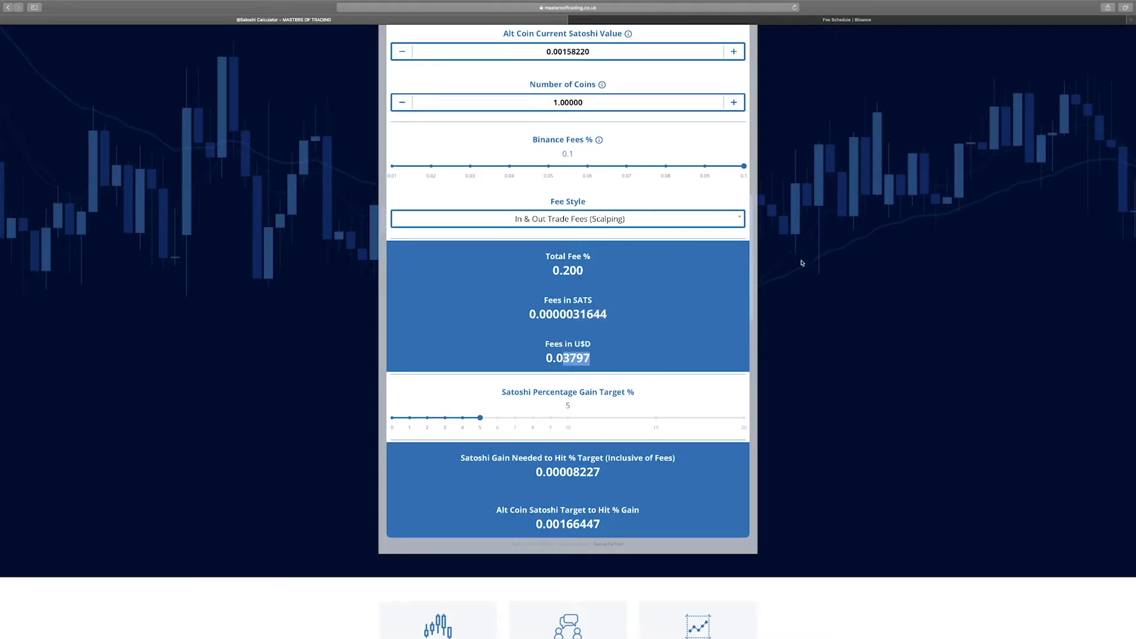
pyautogui.scroll(-2, 689, 384)
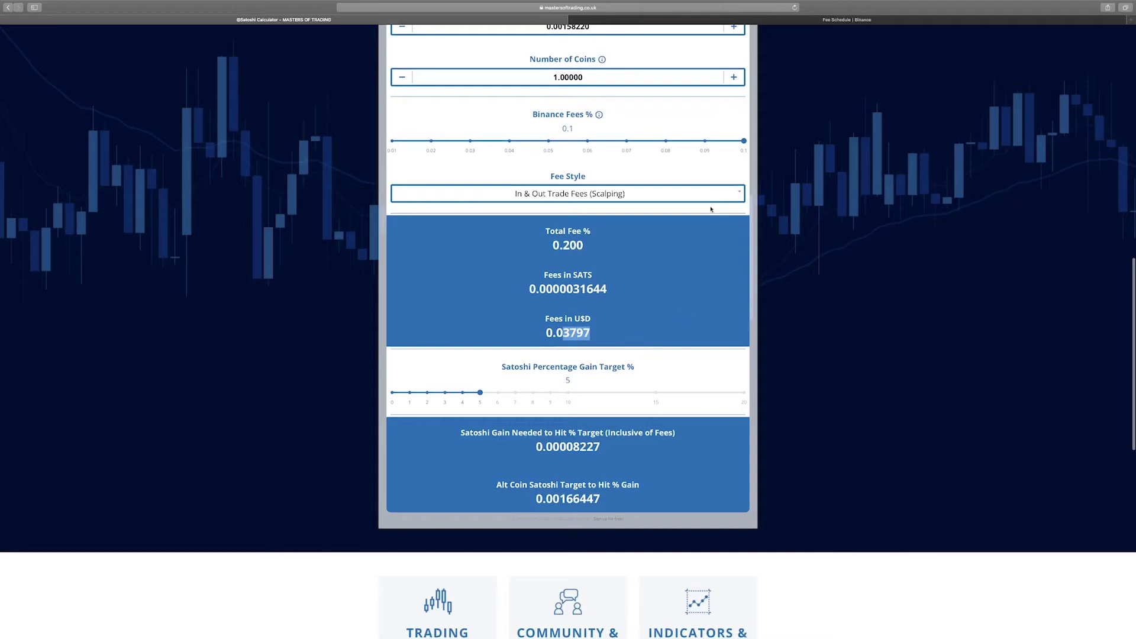
# Try a Number of Coins value of 100 in the calculator and check the recalculated fees in SATS and USD.
pyautogui.scroll(5, 560, 189)
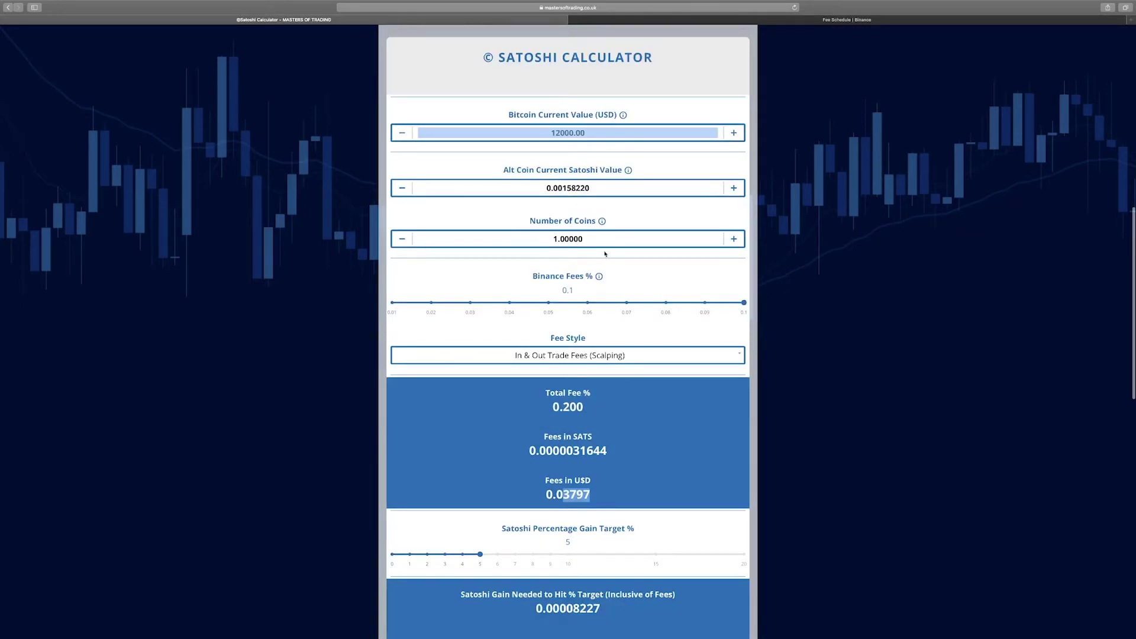
pyautogui.click(557, 240)
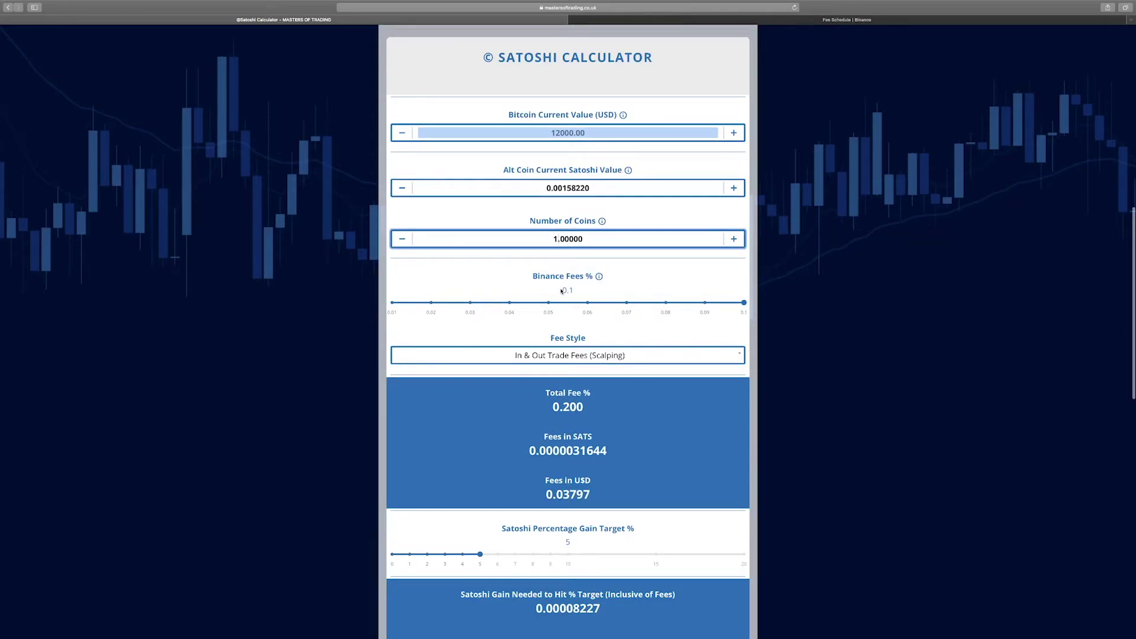
pyautogui.write('00')
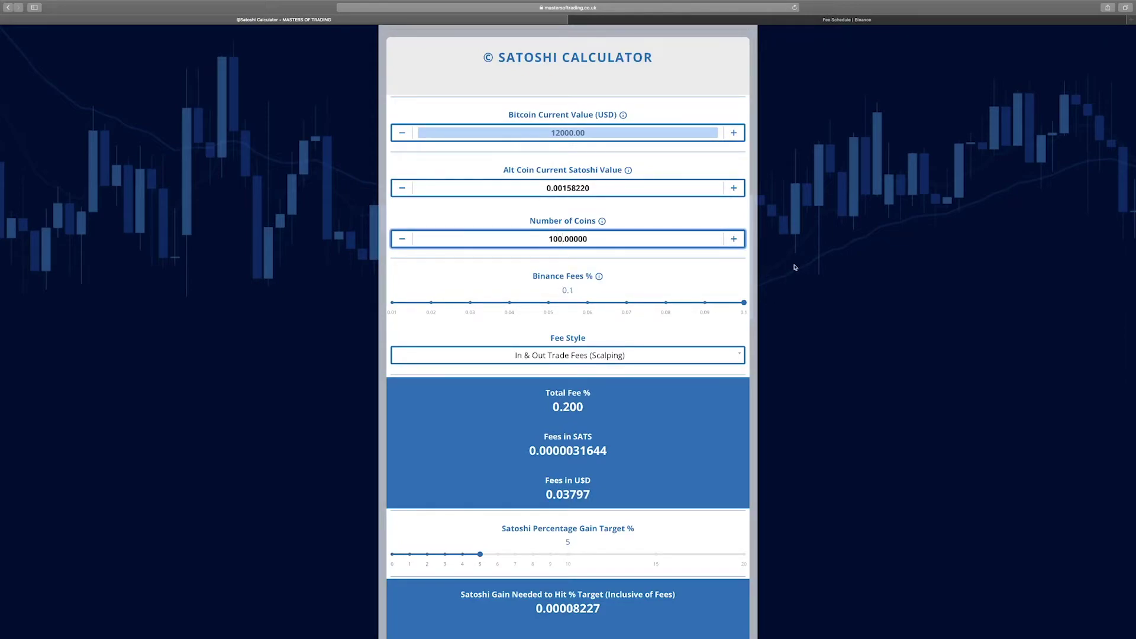
pyautogui.click(794, 267)
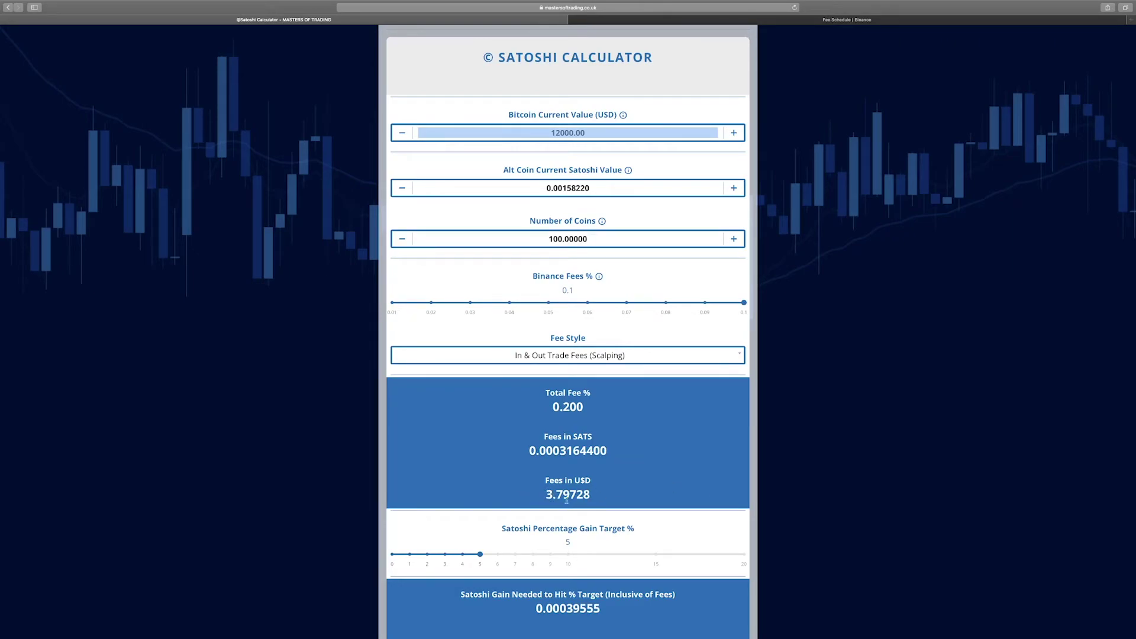
pyautogui.scroll(-1, 601, 457)
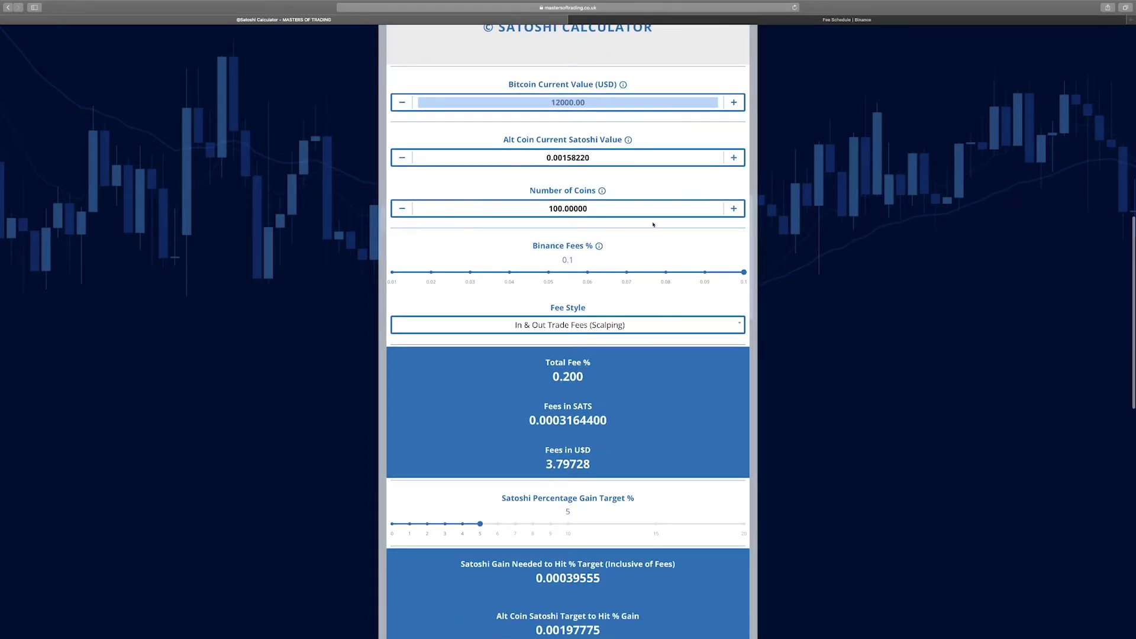
# Restore the Number of Coins to 1 and apply the value.
pyautogui.click(560, 209)
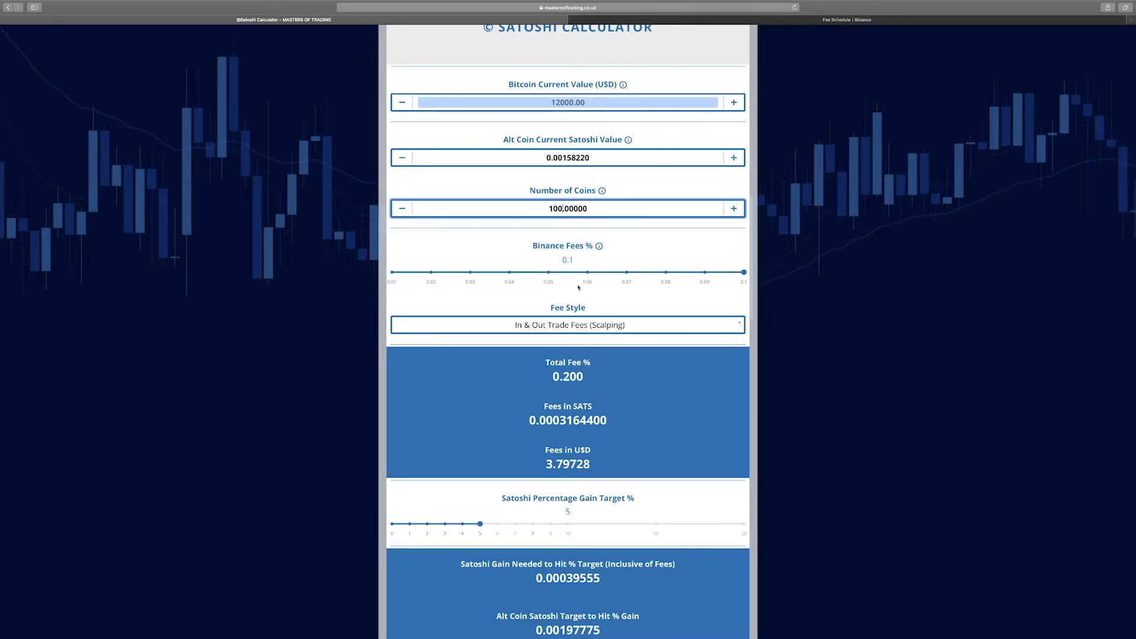
pyautogui.press('BackSpace')
pyautogui.press('BackSpace')
pyautogui.click(786, 265)
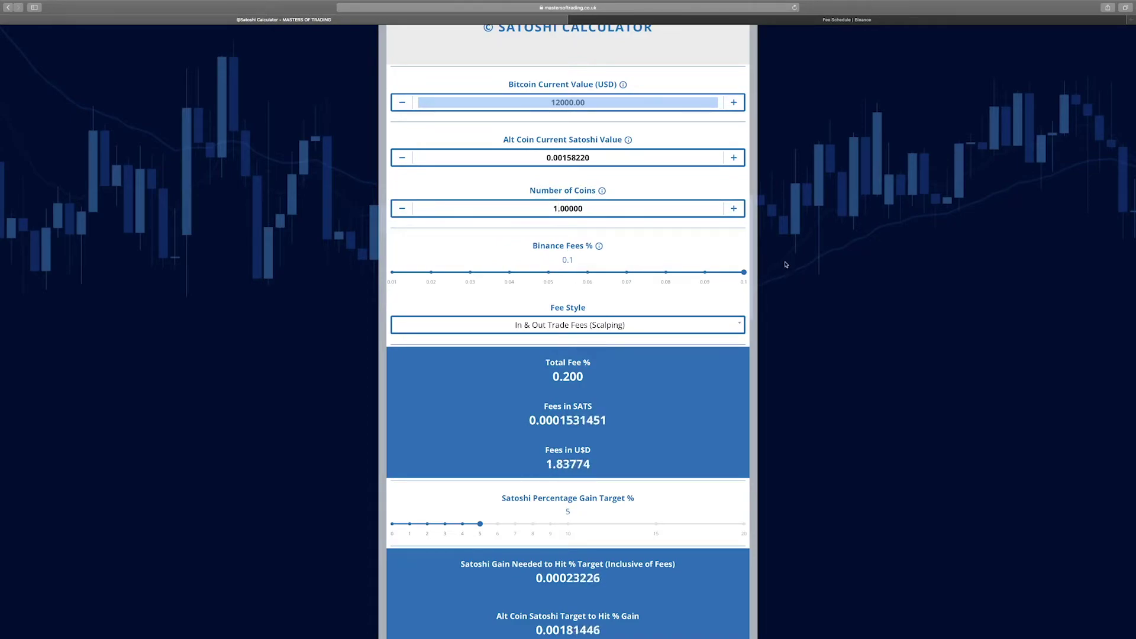
# Try a Satoshi Percentage Gain Target of 3%, highlight the satoshi gain needed, and return the target to 5%.
pyautogui.scroll(-3, 706, 446)
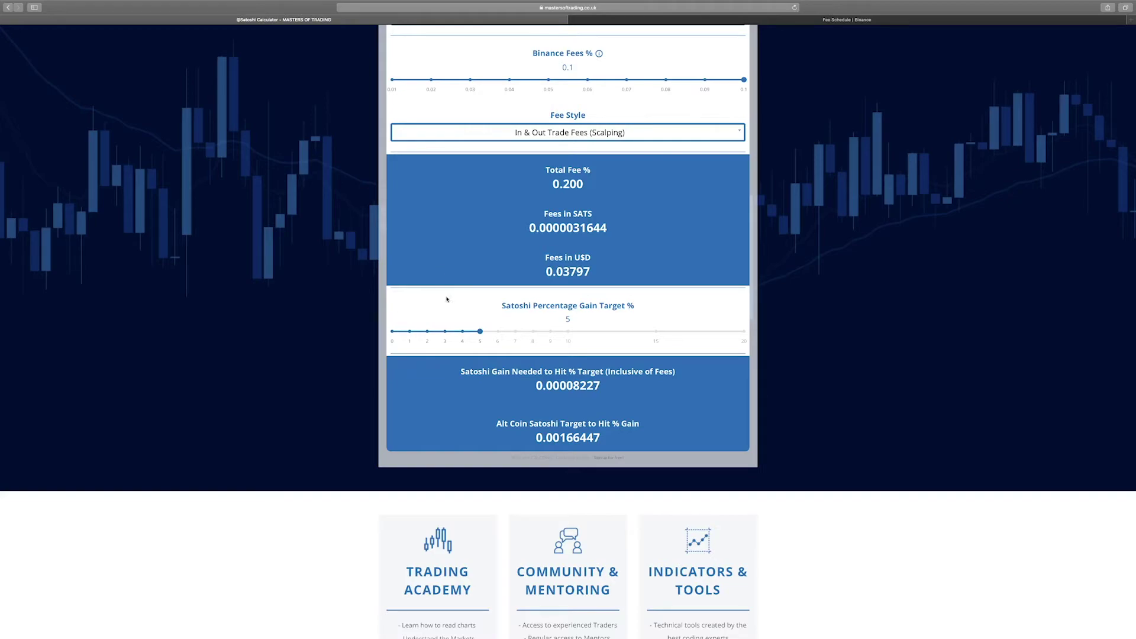
pyautogui.click(444, 332)
pyautogui.moveTo(573, 386); pyautogui.dragTo(600, 384)
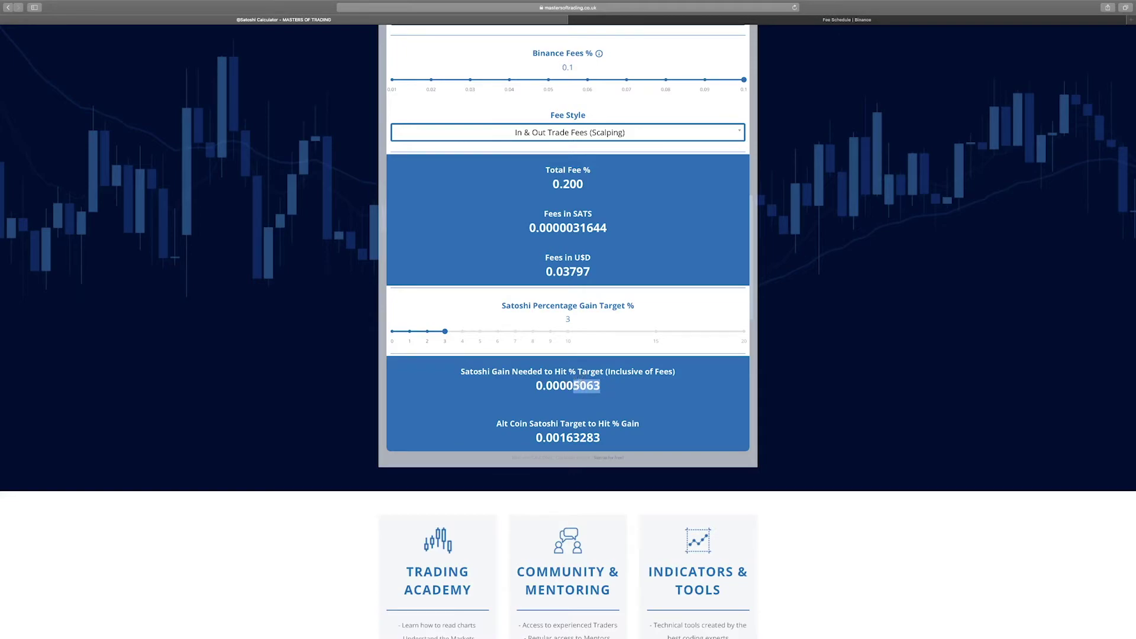
pyautogui.moveTo(580, 385); pyautogui.dragTo(605, 391)
pyautogui.click(480, 332)
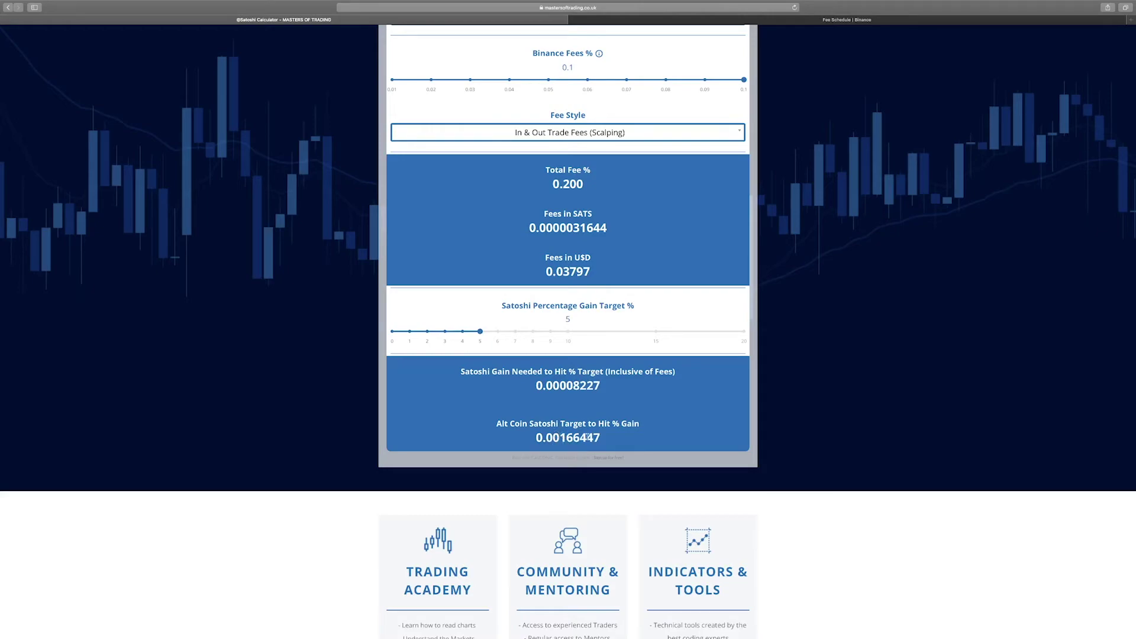
# Switch to Brave and draw a near-horizontal trend line at about 0.00166 above the latest candles on the ChainLink / Bitcoin 4h chart.
pyautogui.scroll(1, 534, 450)
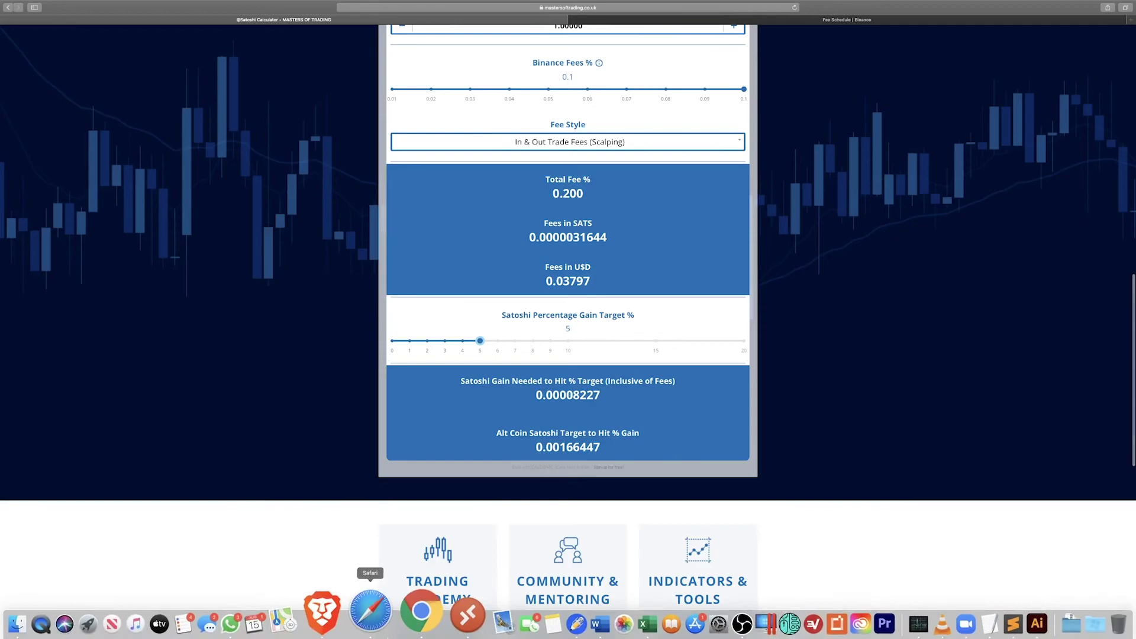
pyautogui.click(356, 622)
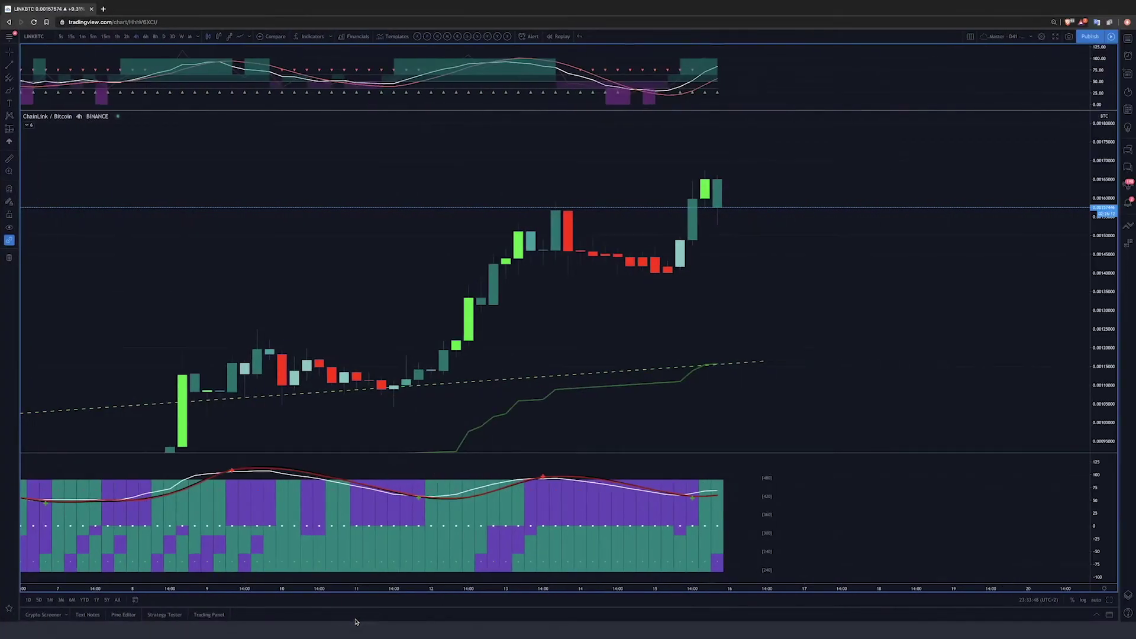
pyautogui.scroll(2, 897, 274)
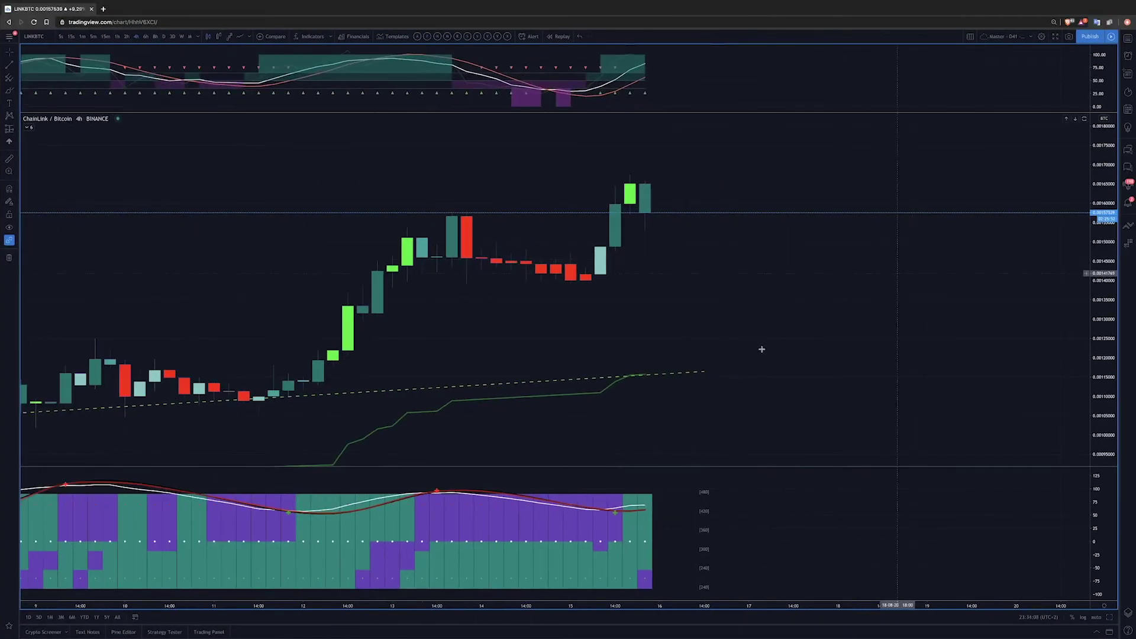
pyautogui.hscroll(-2, 761, 350)
pyautogui.moveTo(357, 621)
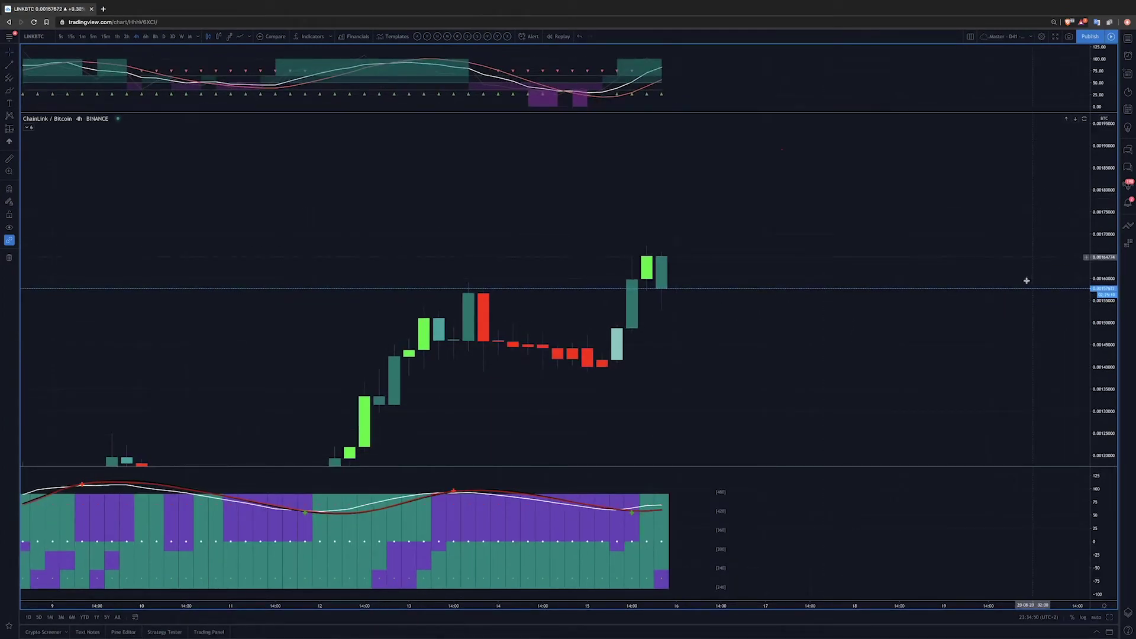
pyautogui.click(11, 66)
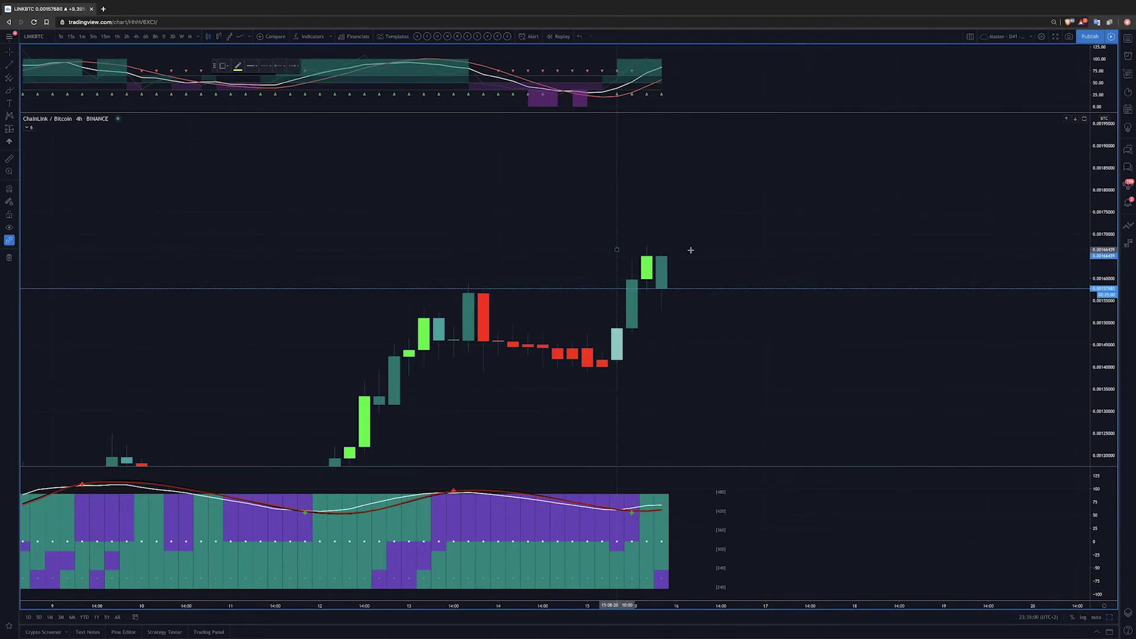
pyautogui.click(618, 249)
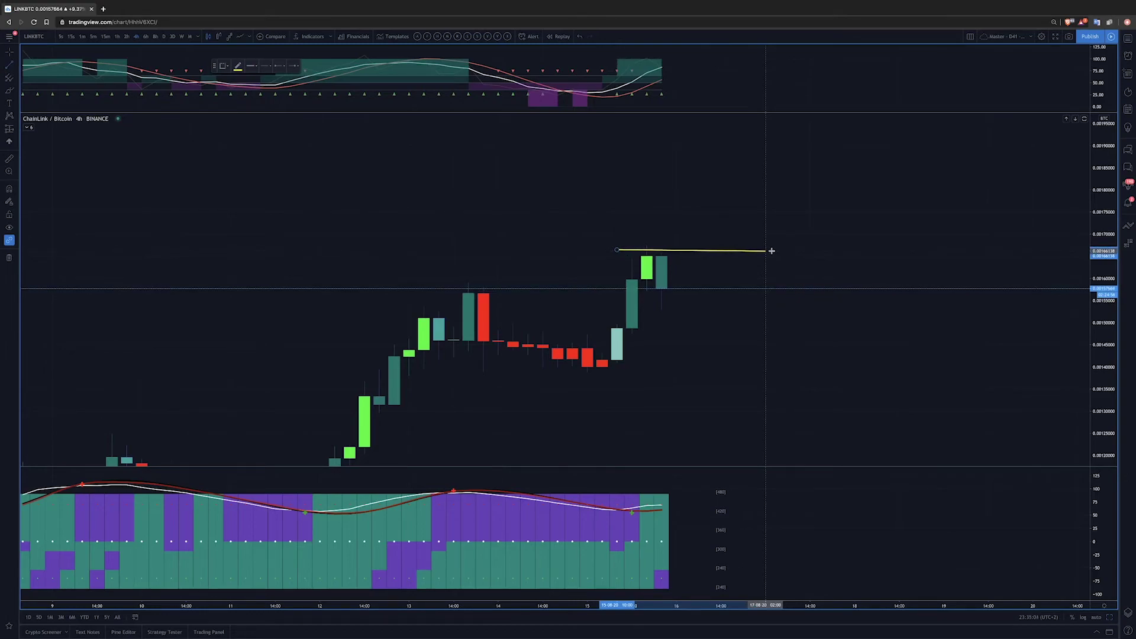
pyautogui.click(773, 250)
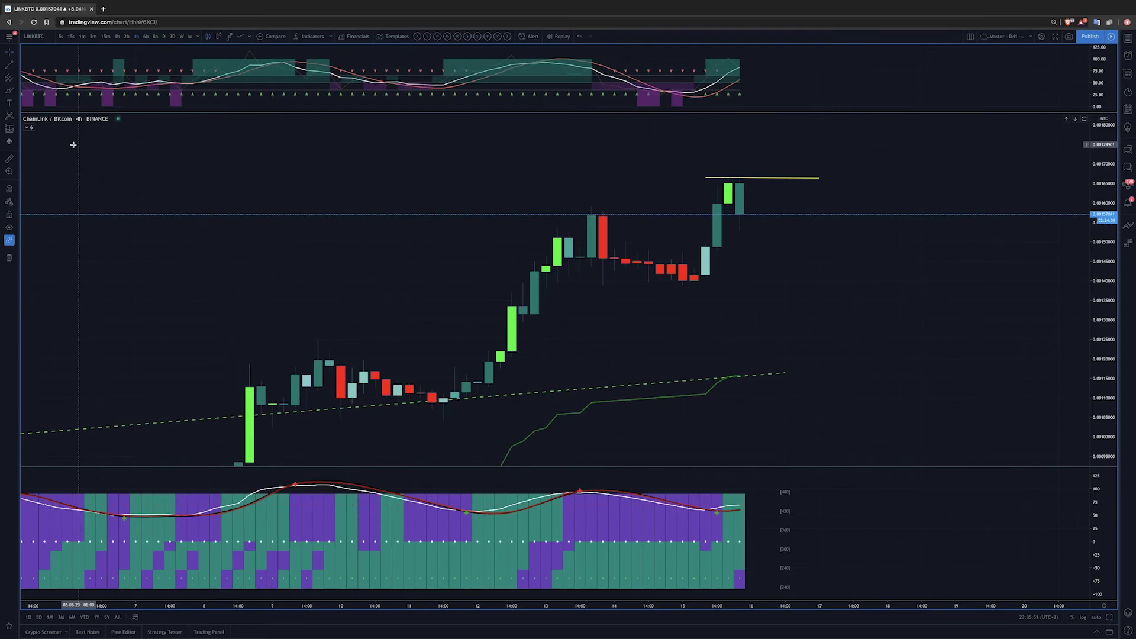
# Switch back to Safari and review the calculator's coin values, Binance Fees %, Fee Style and fee results.
pyautogui.moveTo(390, 635)
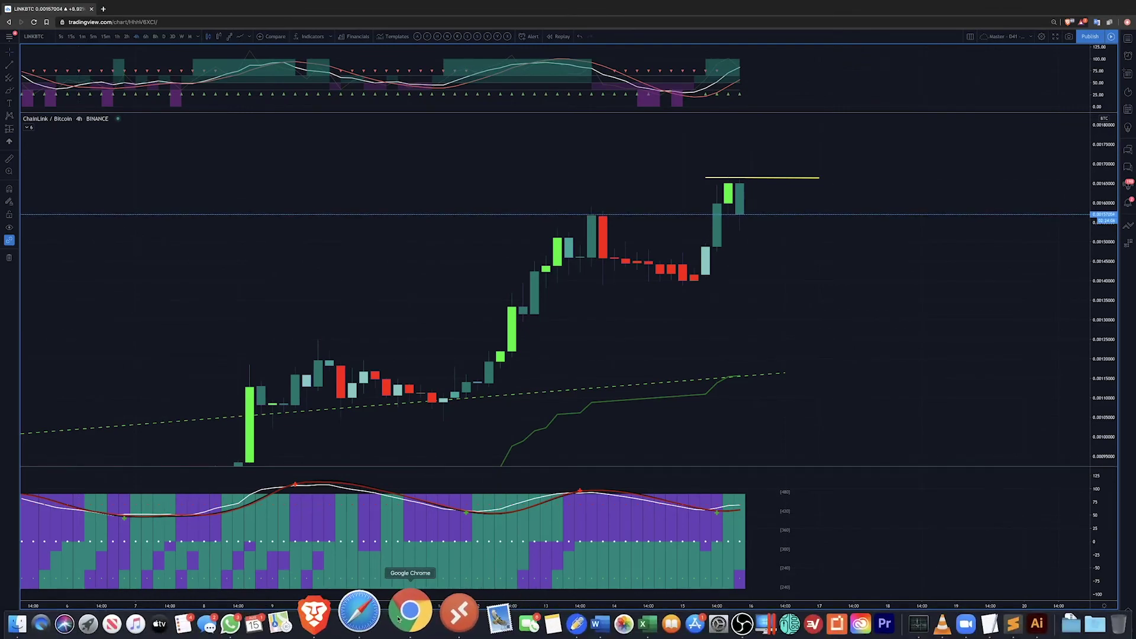
pyautogui.click(372, 616)
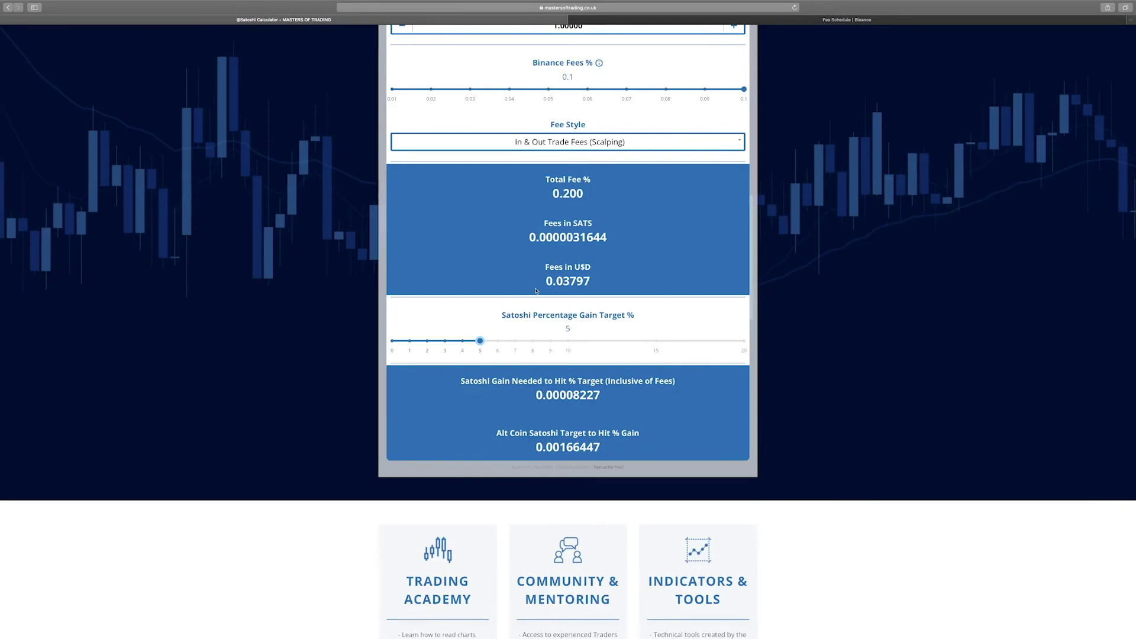
pyautogui.scroll(-1, 404, 447)
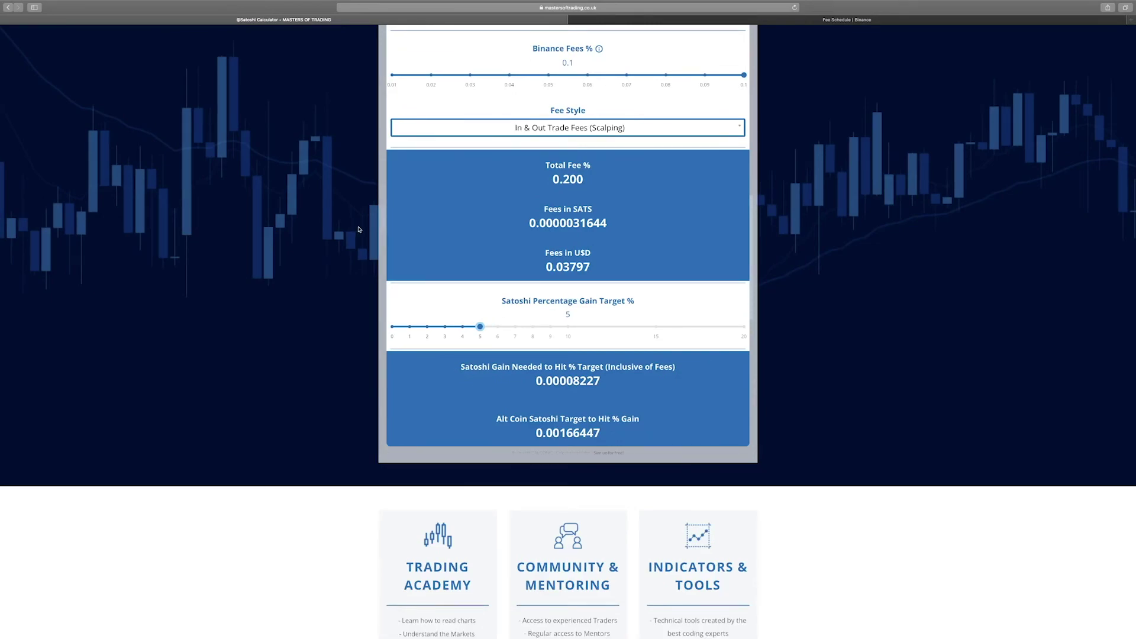
pyautogui.scroll(6, 399, 454)
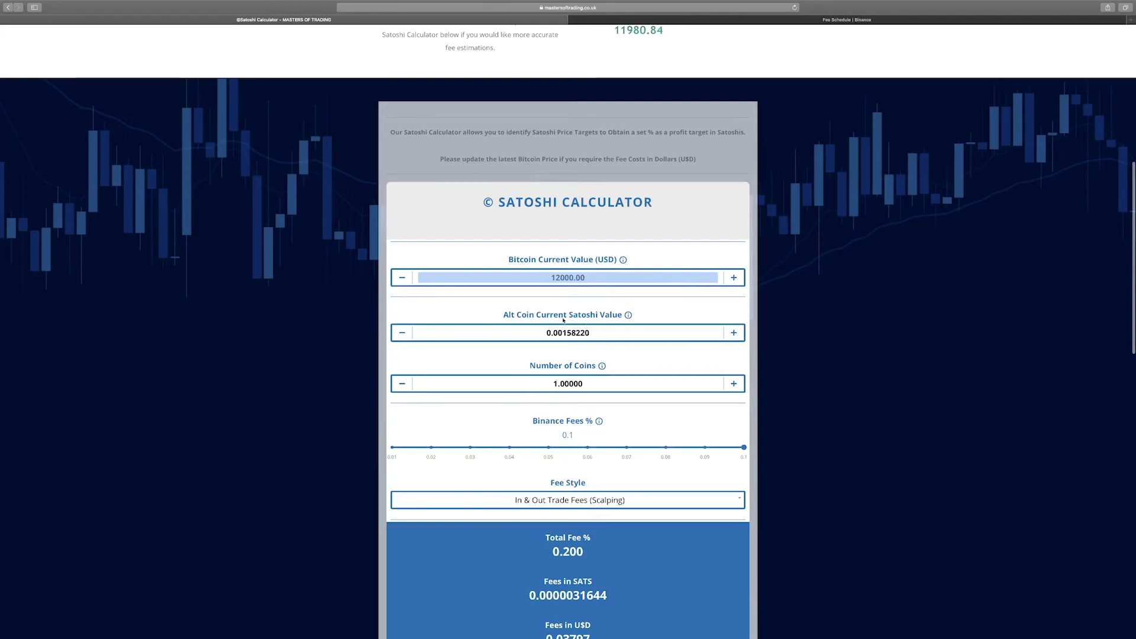
pyautogui.scroll(-2, 532, 376)
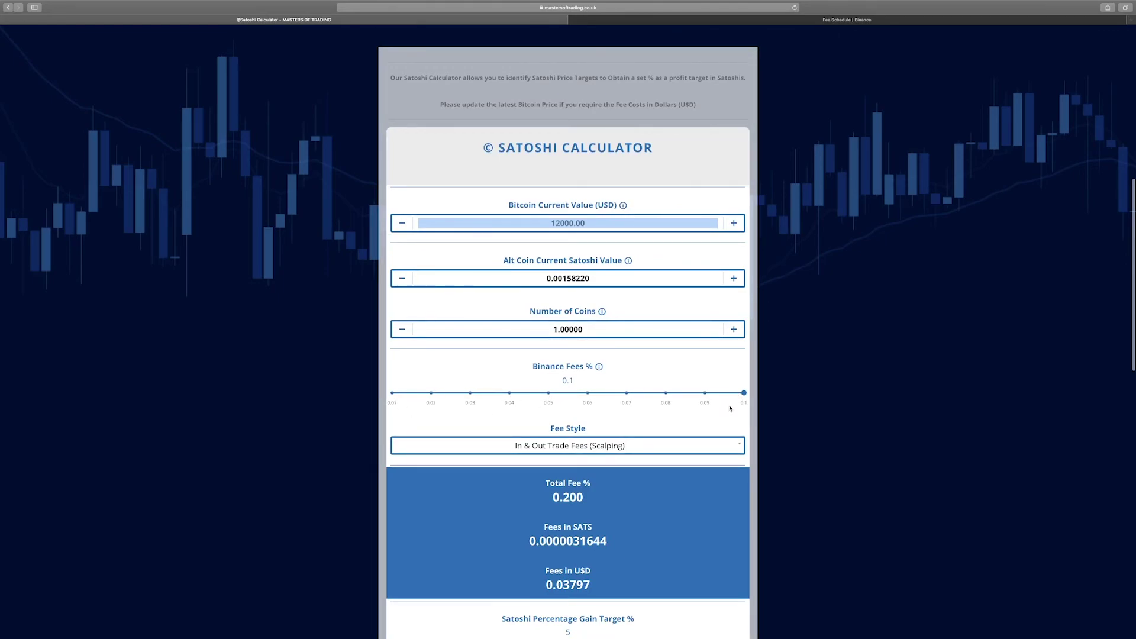
pyautogui.scroll(-3, 906, 481)
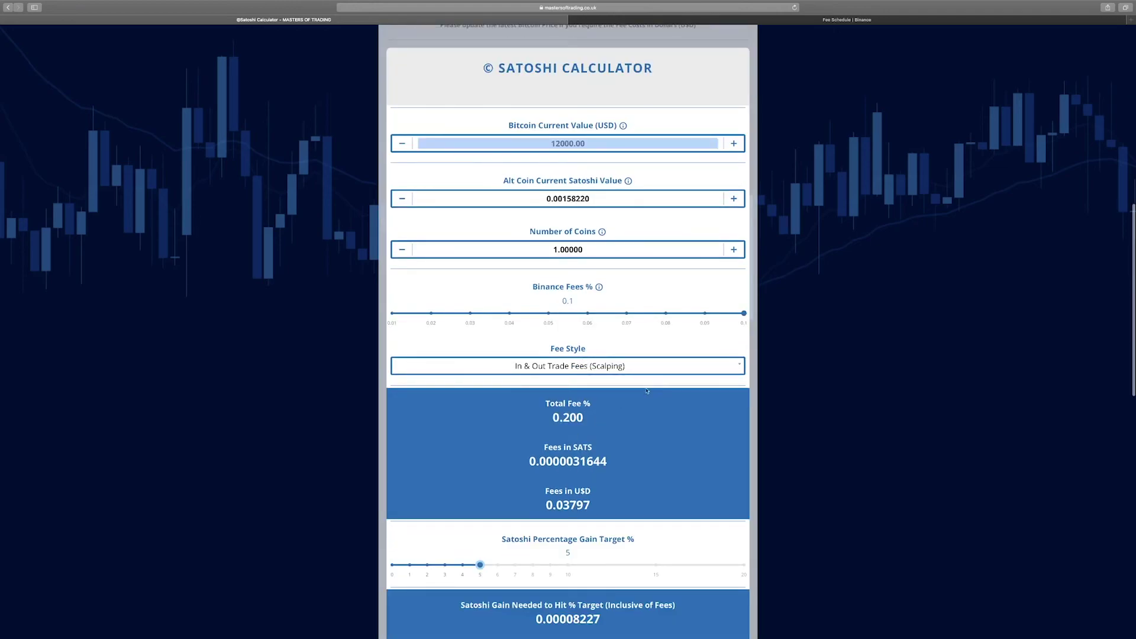
pyautogui.scroll(-3, 562, 457)
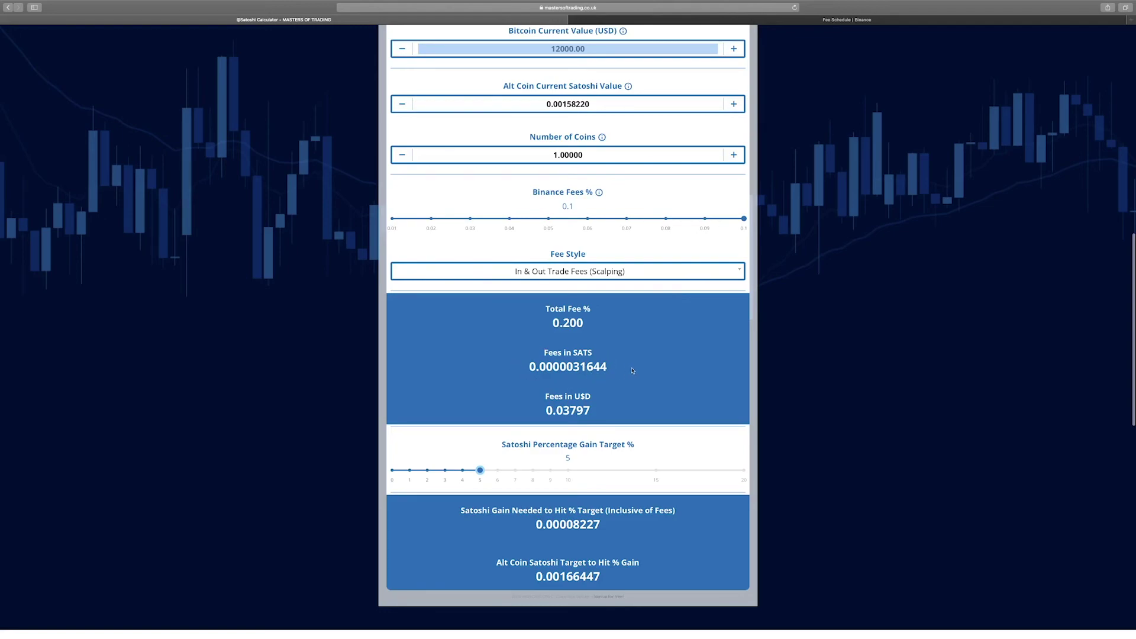
pyautogui.scroll(-1, 569, 426)
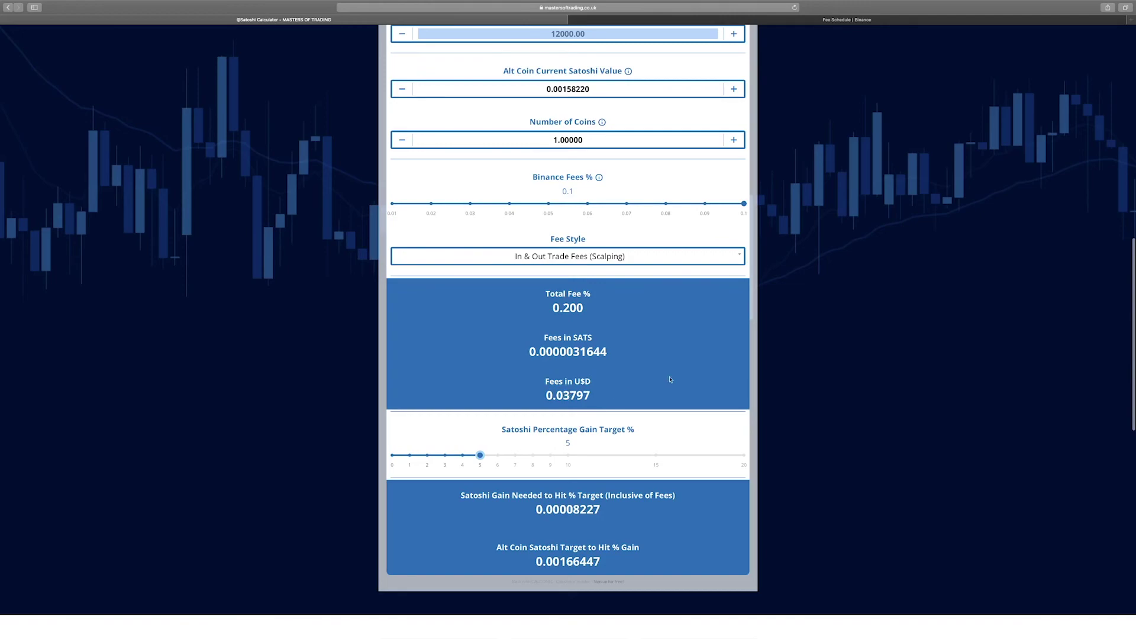
# Examine the 5% target results, highlighting the Satoshi Gain Needed and the Alt Coin Satoshi Target figures.
pyautogui.scroll(-5, 564, 390)
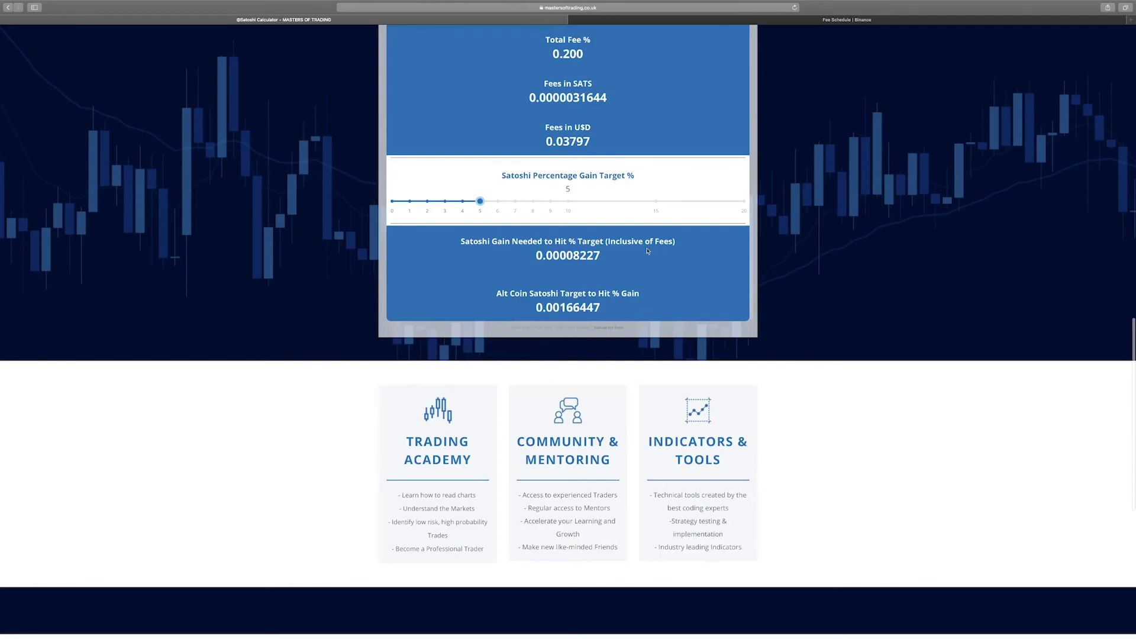
pyautogui.scroll(1, 578, 364)
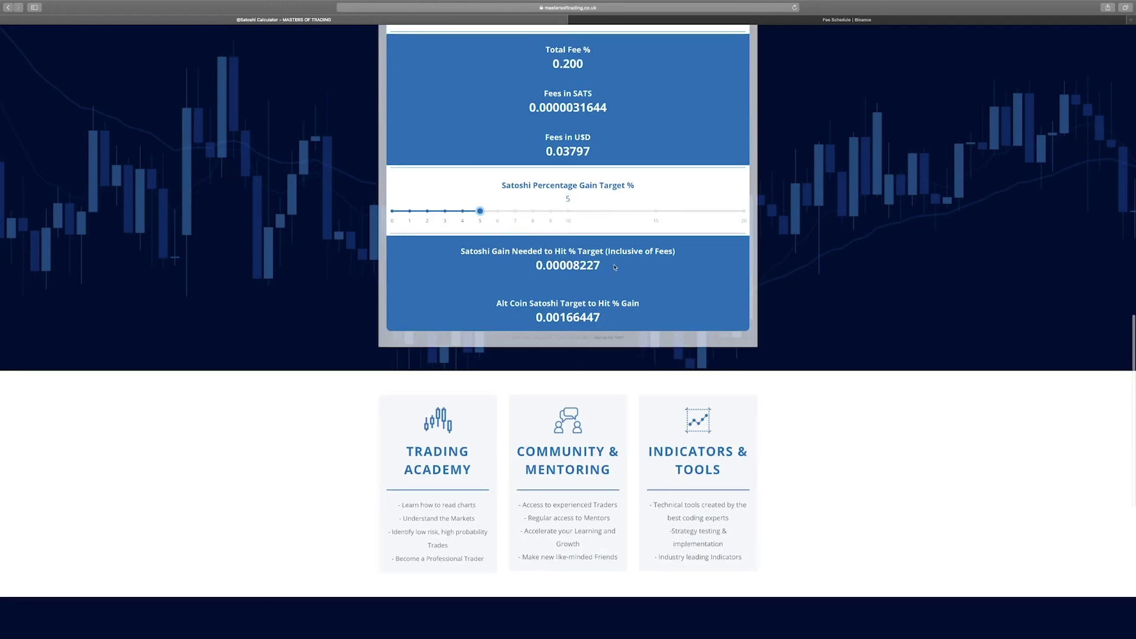
pyautogui.moveTo(571, 265); pyautogui.dragTo(618, 266)
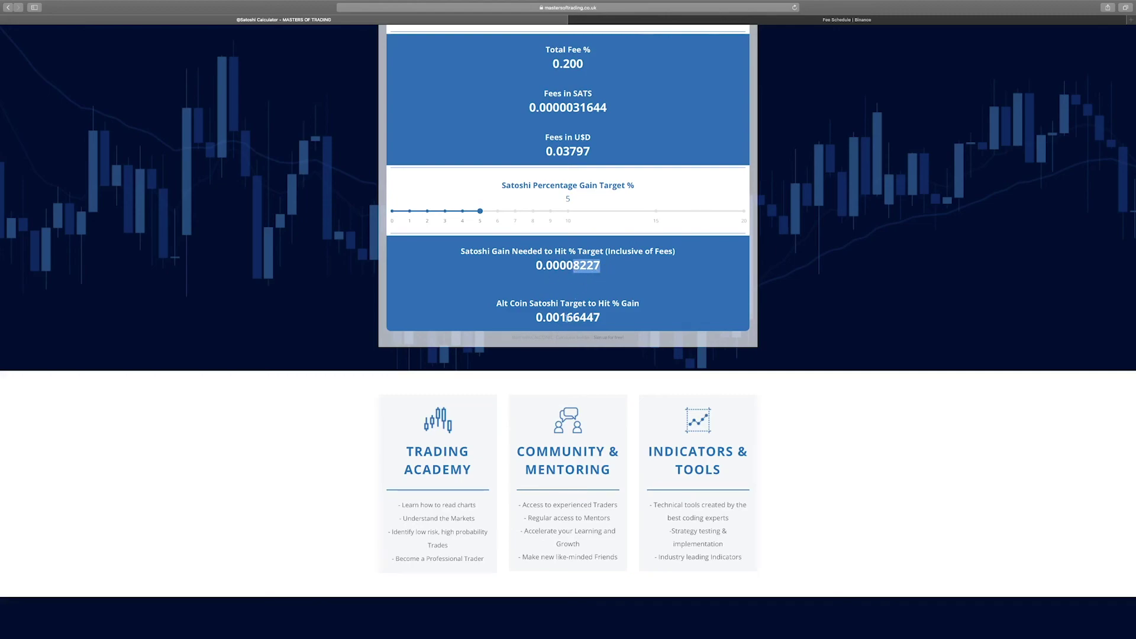
pyautogui.moveTo(560, 318); pyautogui.dragTo(612, 319)
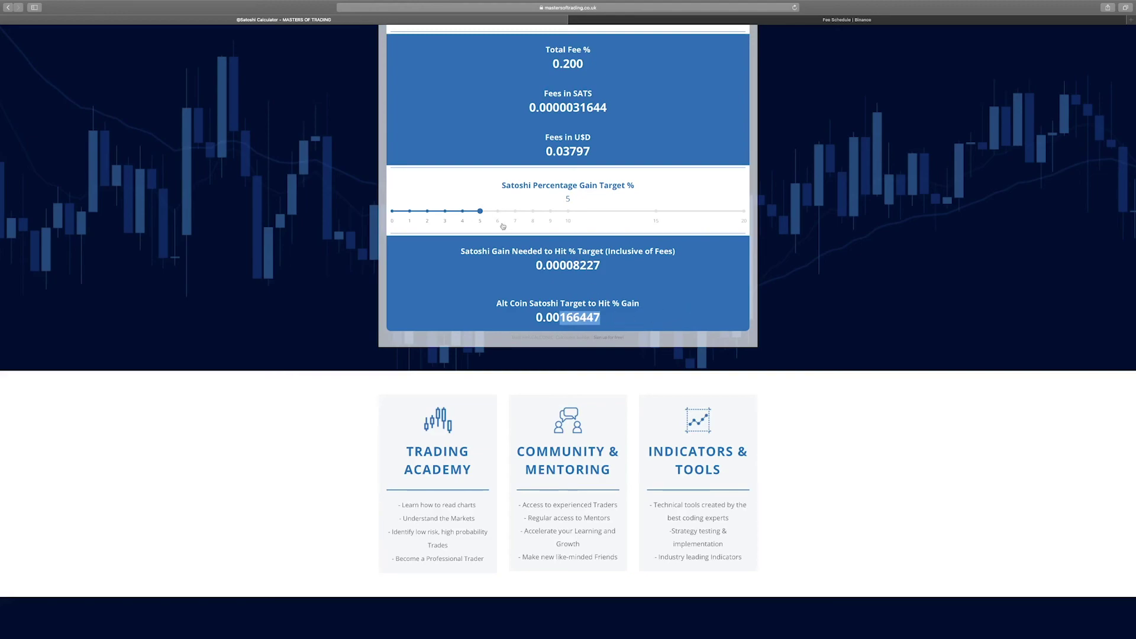
# Try a Satoshi Percentage Gain Target of 10%, set it to 15%, and return to the Satoshi Calculator page heading.
pyautogui.click(568, 212)
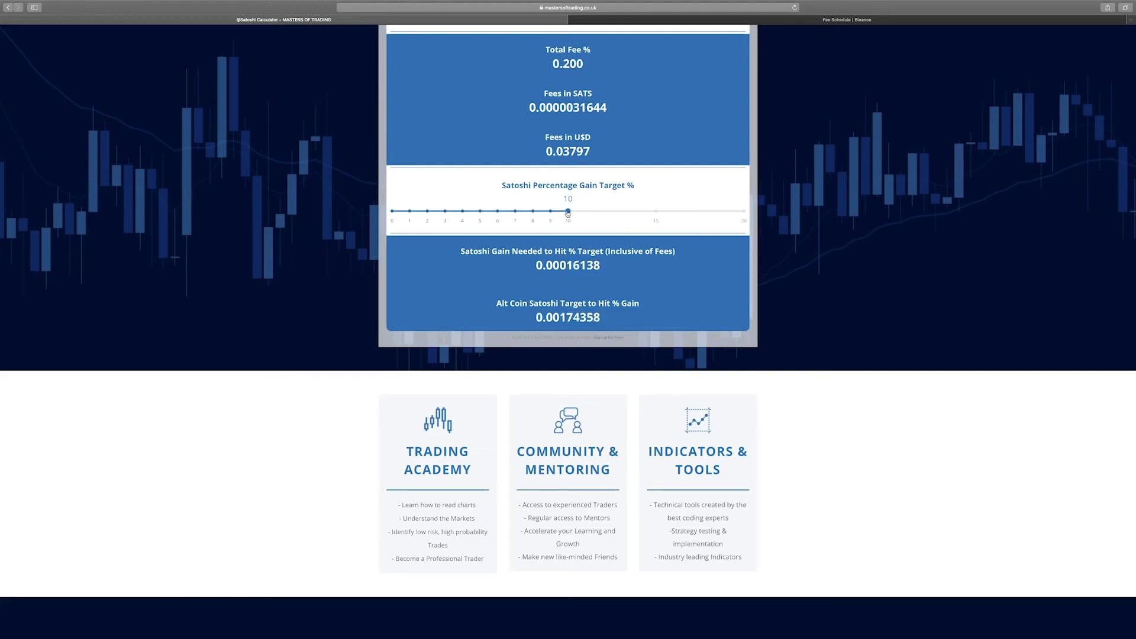
pyautogui.click(658, 211)
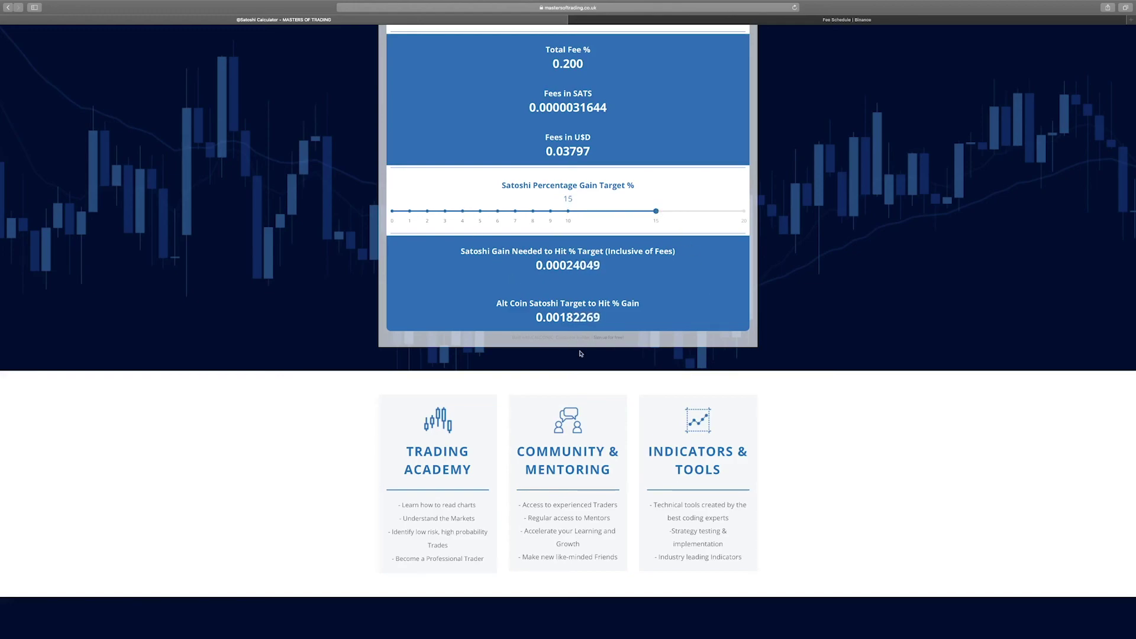
pyautogui.scroll(8, 787, 307)
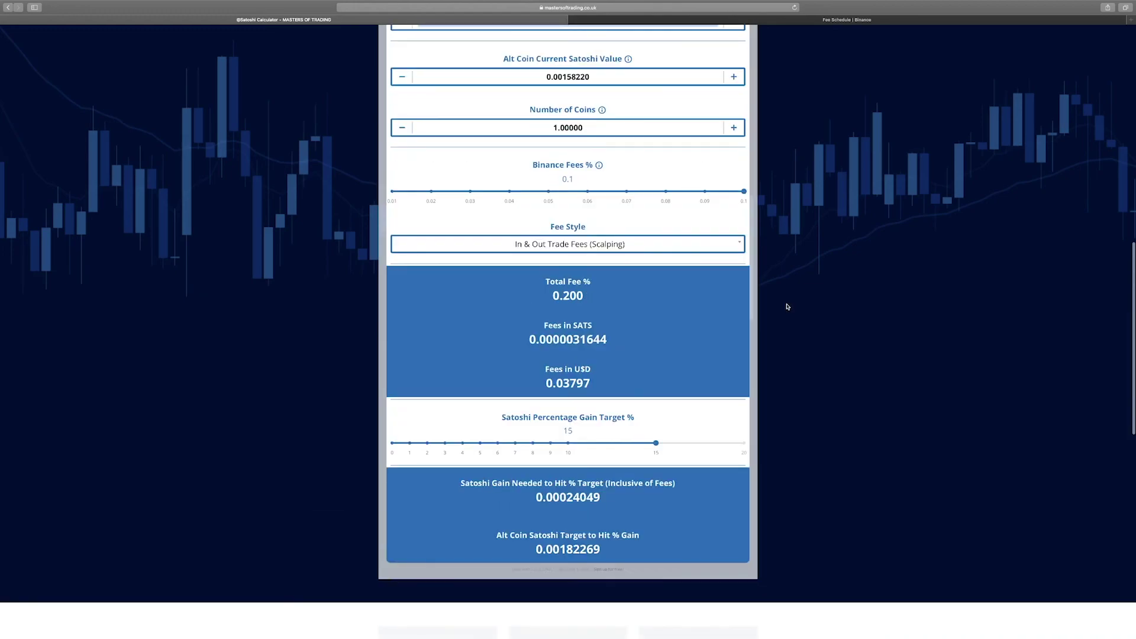
pyautogui.scroll(8, 787, 301)
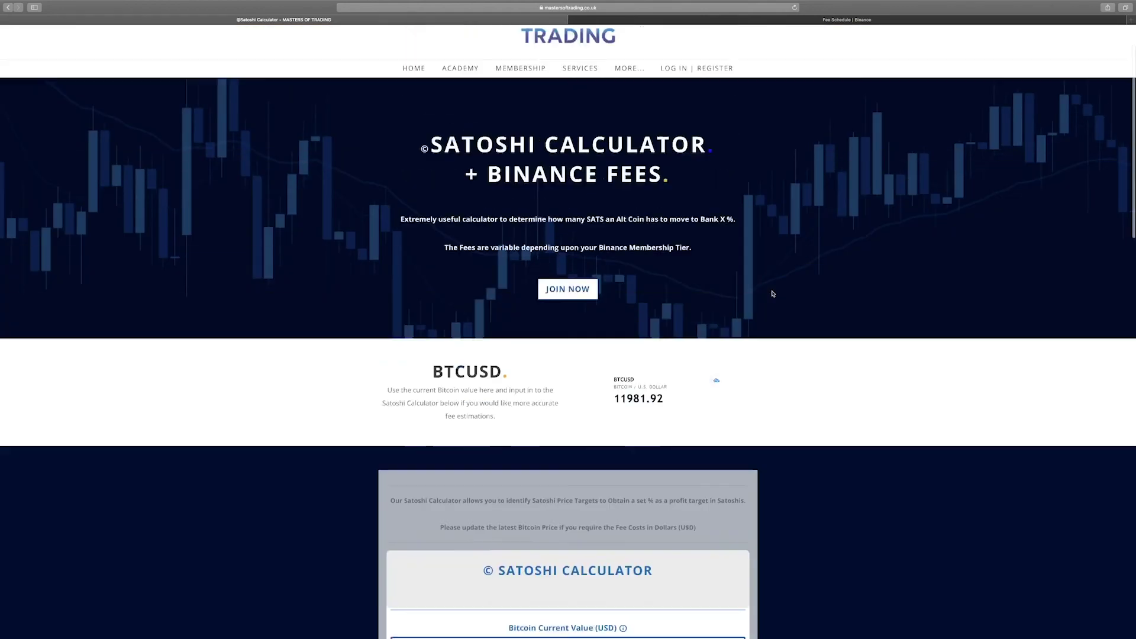
pyautogui.scroll(1, 773, 293)
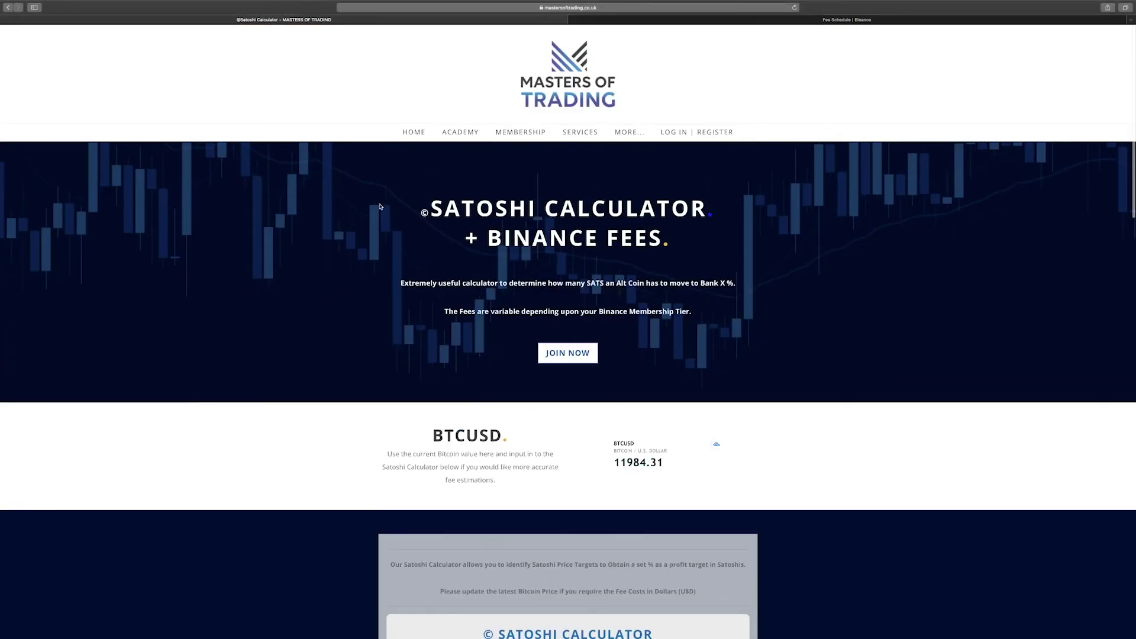